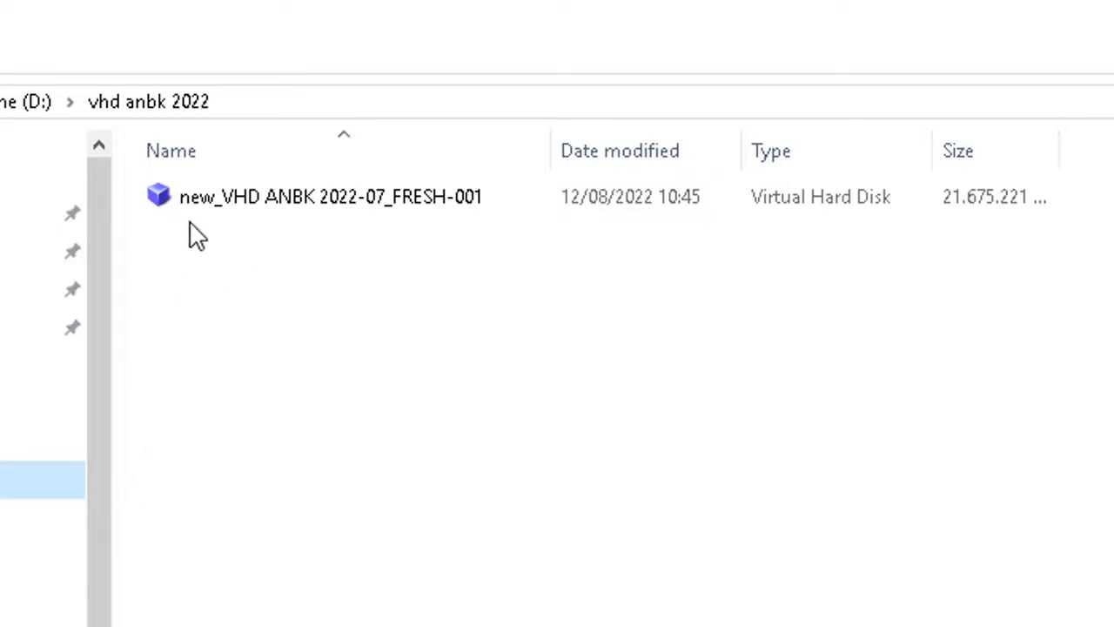
Close the vhd anbk 2022 folder window and open Oracle VM VirtualBox.
click(665, 213)
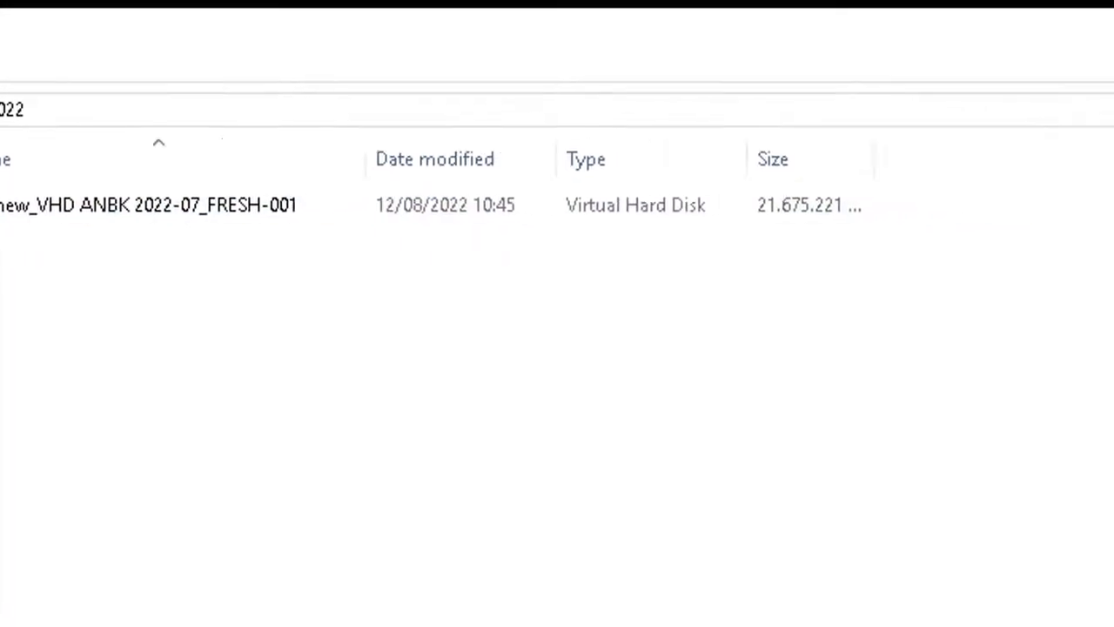
click(1045, 43)
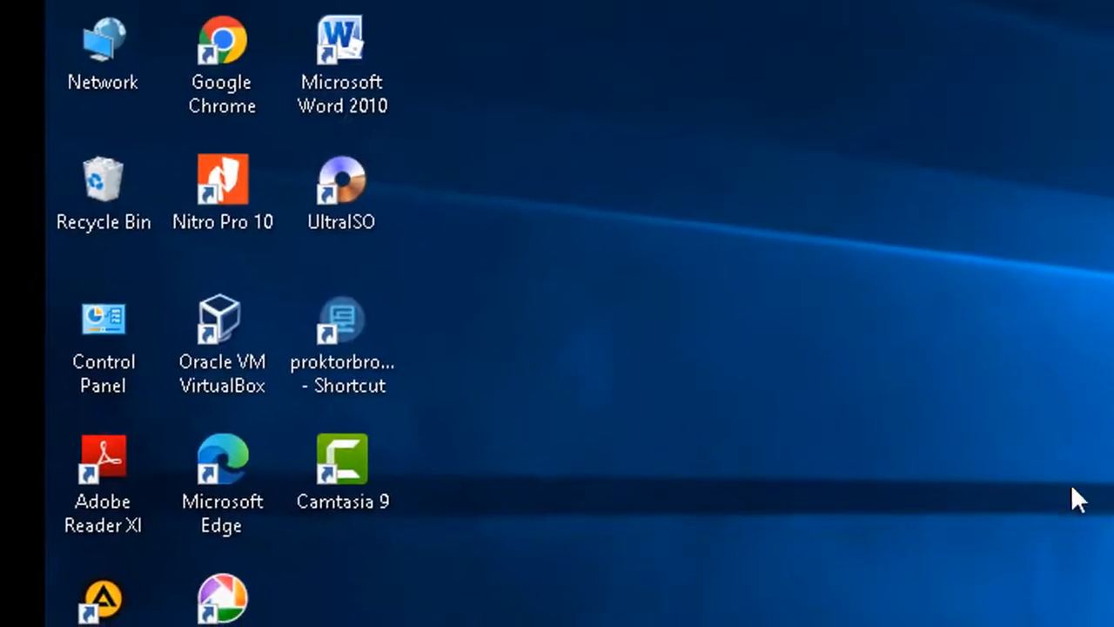
double_click(250, 356)
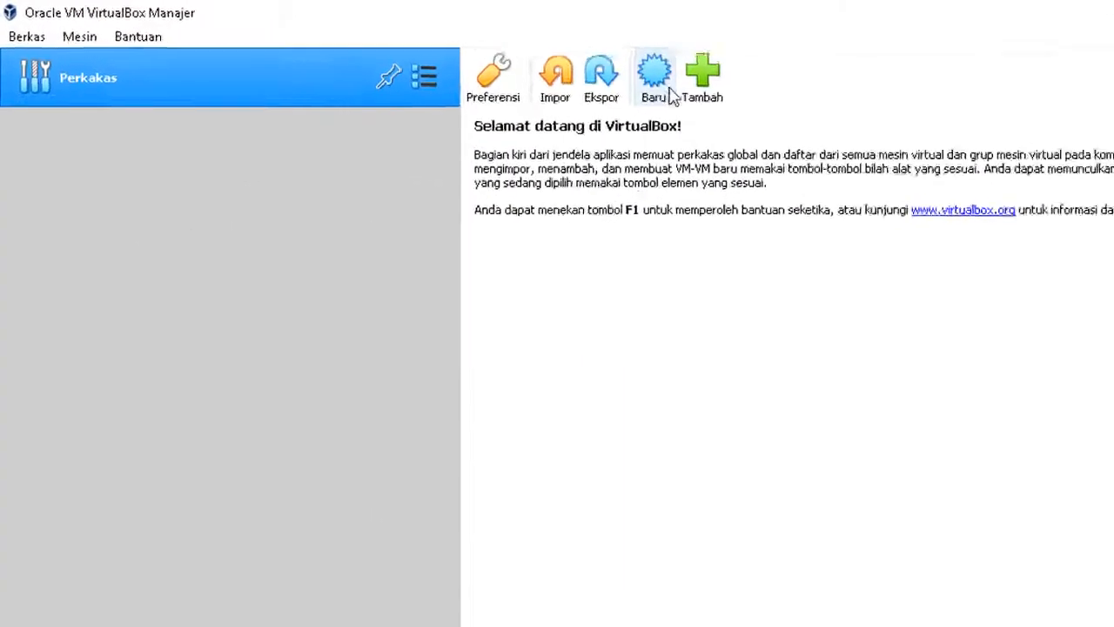
Start a new virtual machine named ANBK_SMP2022, keeping the default machine folder and the type Microsoft Windows.
click(796, 104)
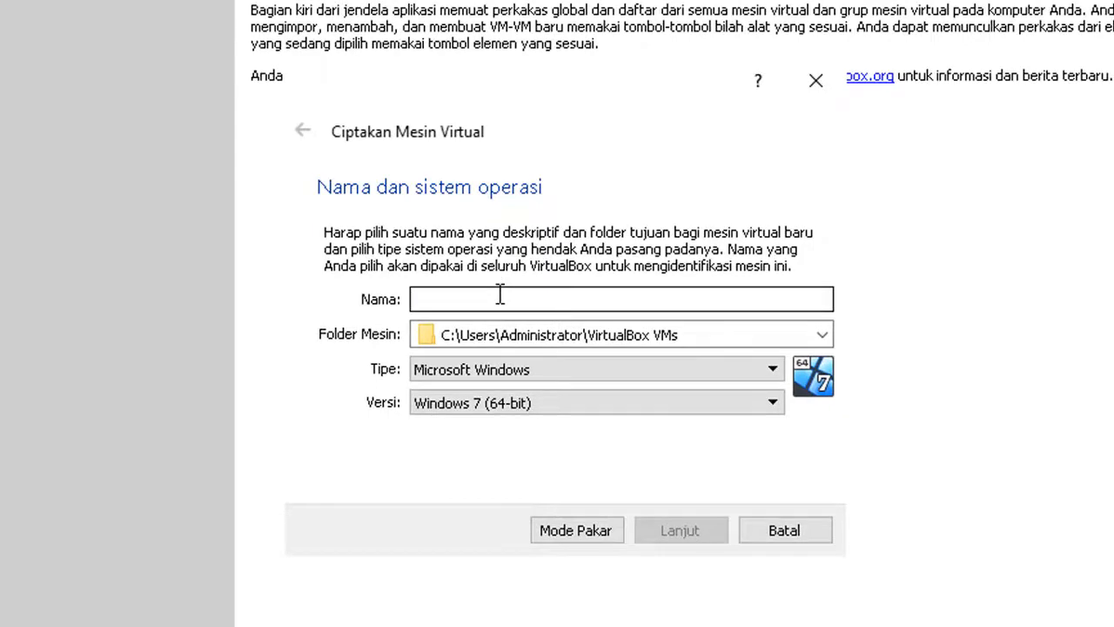
text(ANB)
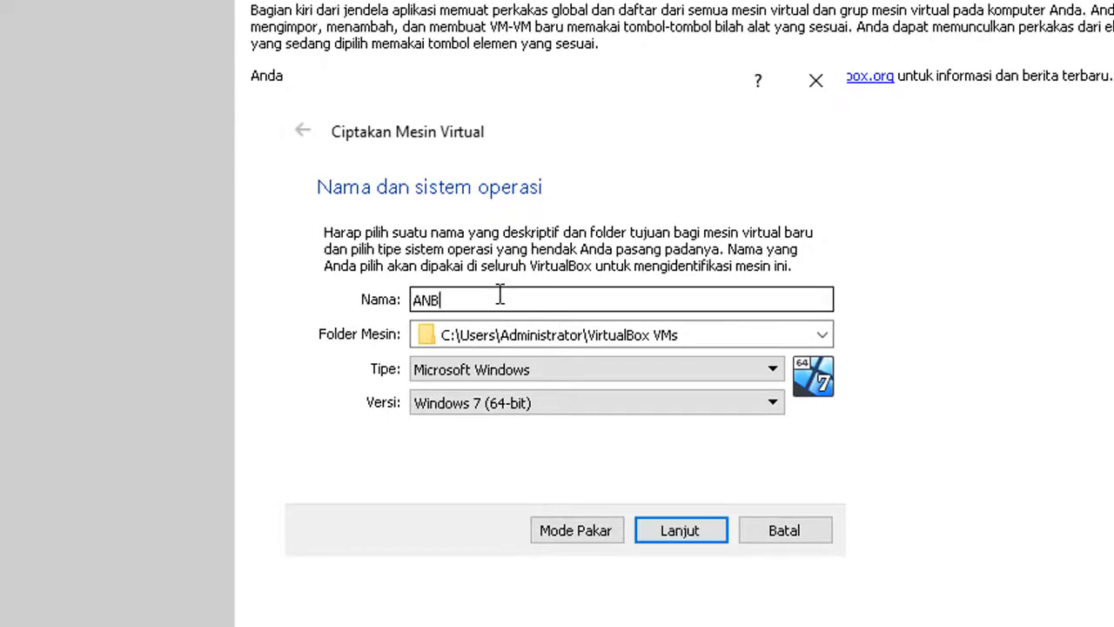
text(K_SMP2022)
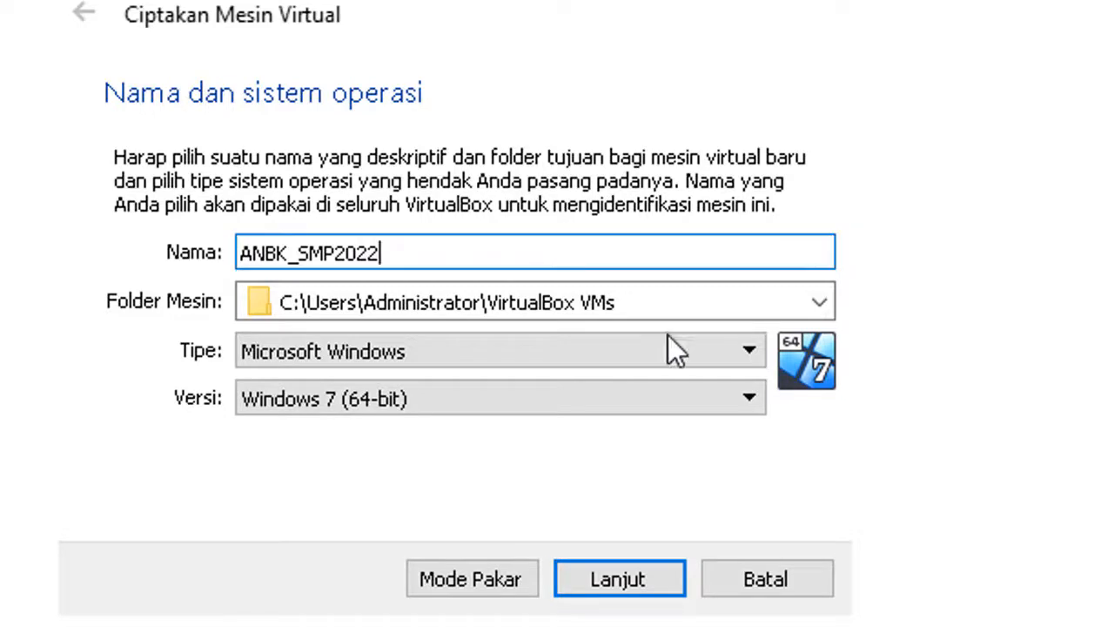
click(819, 302)
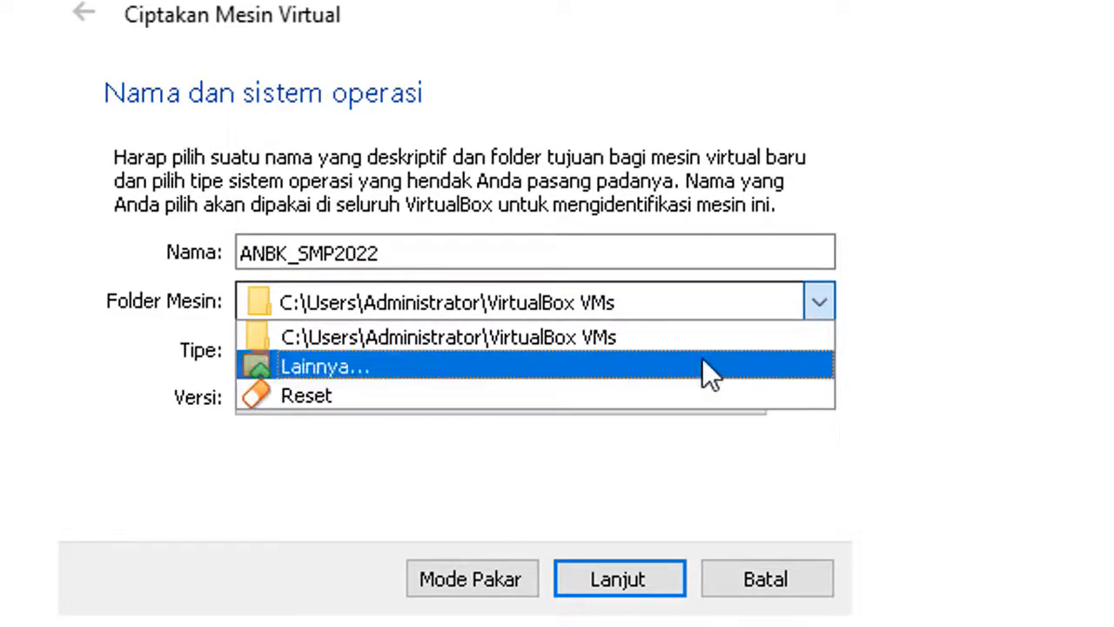
click(823, 287)
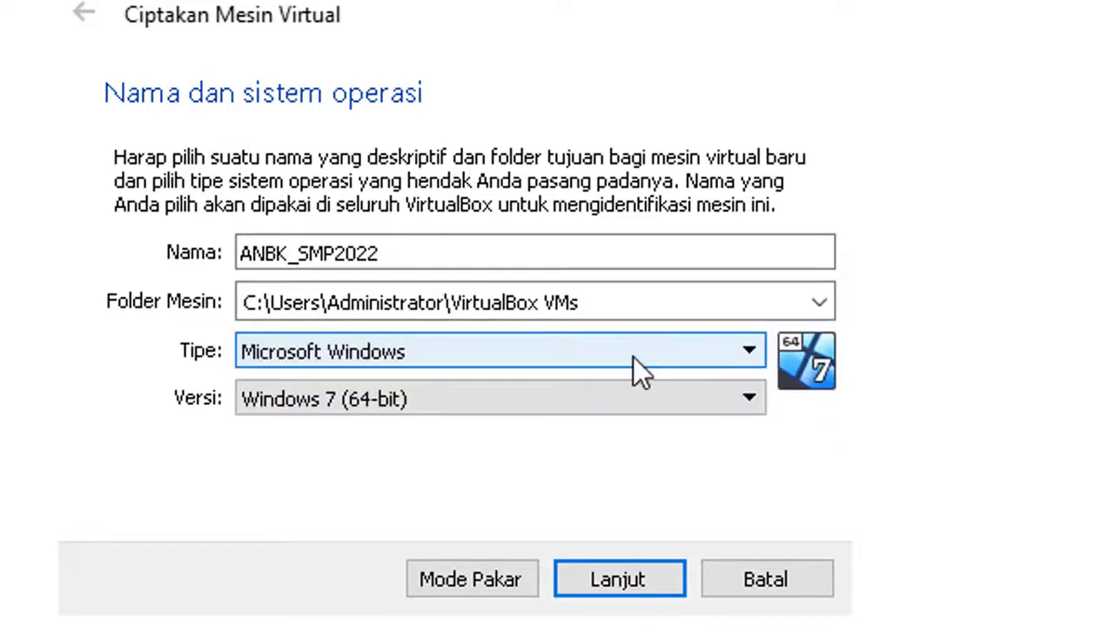
click(746, 348)
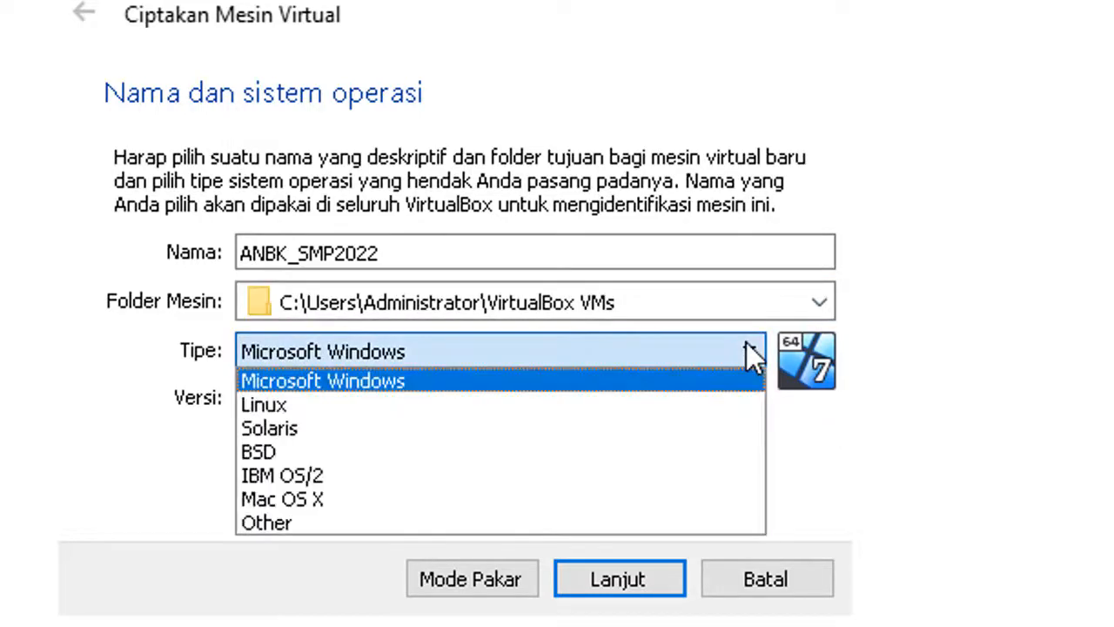
click(526, 383)
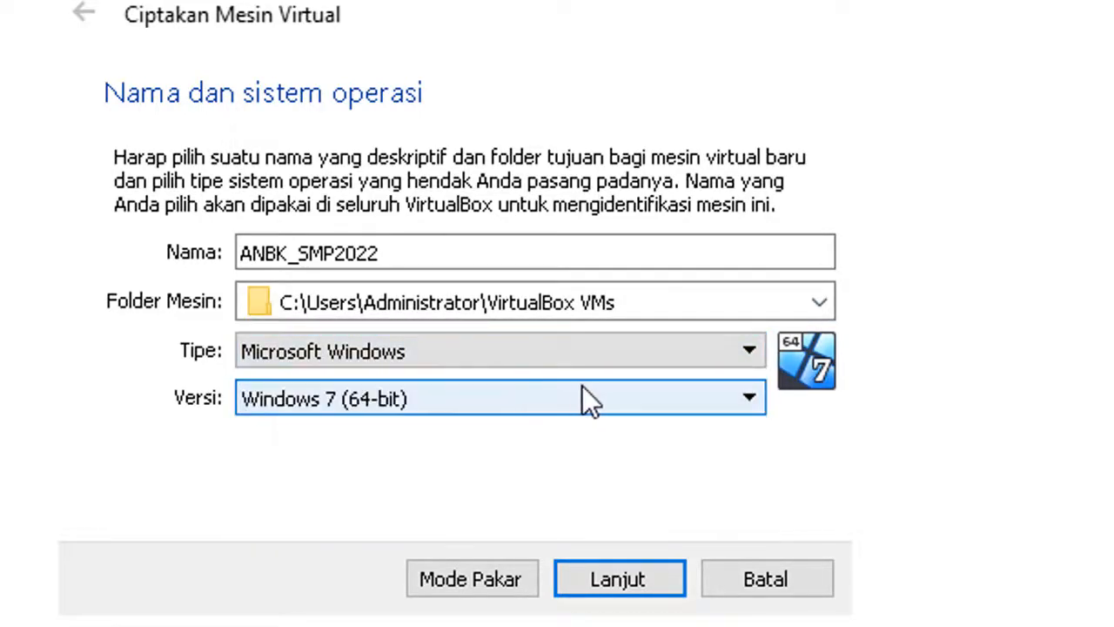
Set the new machine's operating system version to Windows 10 (64-bit).
click(754, 397)
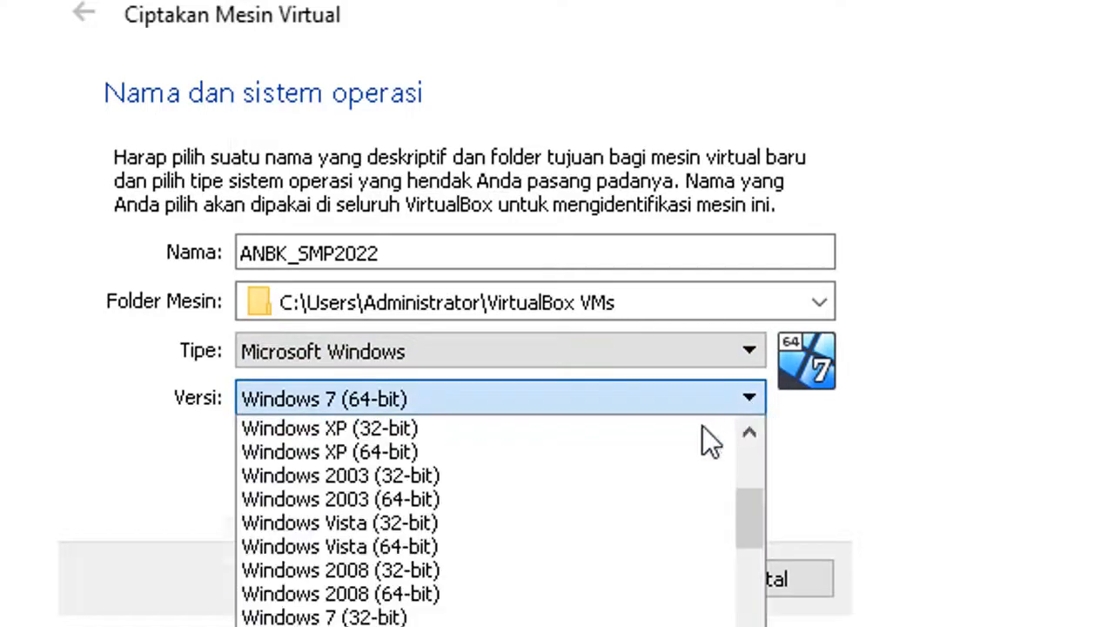
scroll(514, 539, down, 2)
scroll(501, 535, down, 2)
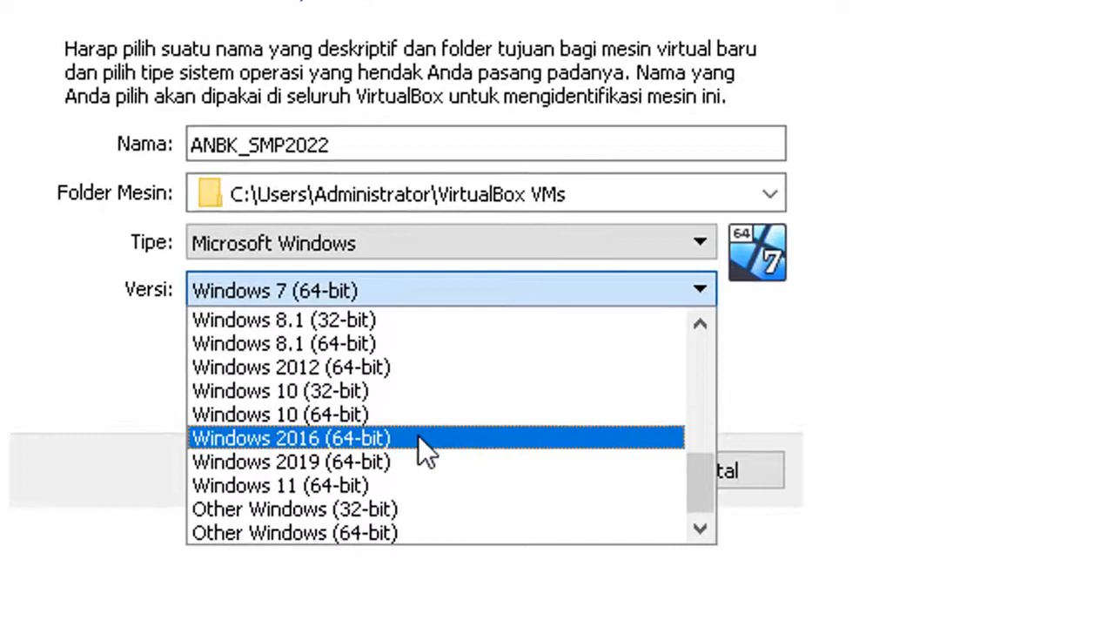
scroll(467, 543, up, 1)
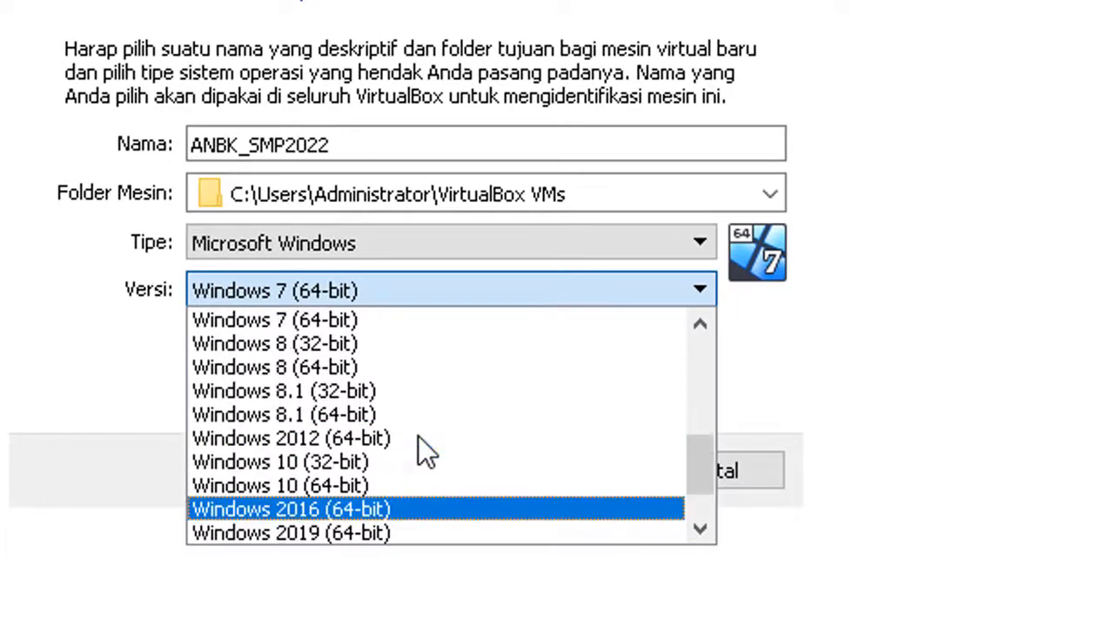
scroll(418, 435, up, 3)
scroll(415, 423, down, 4)
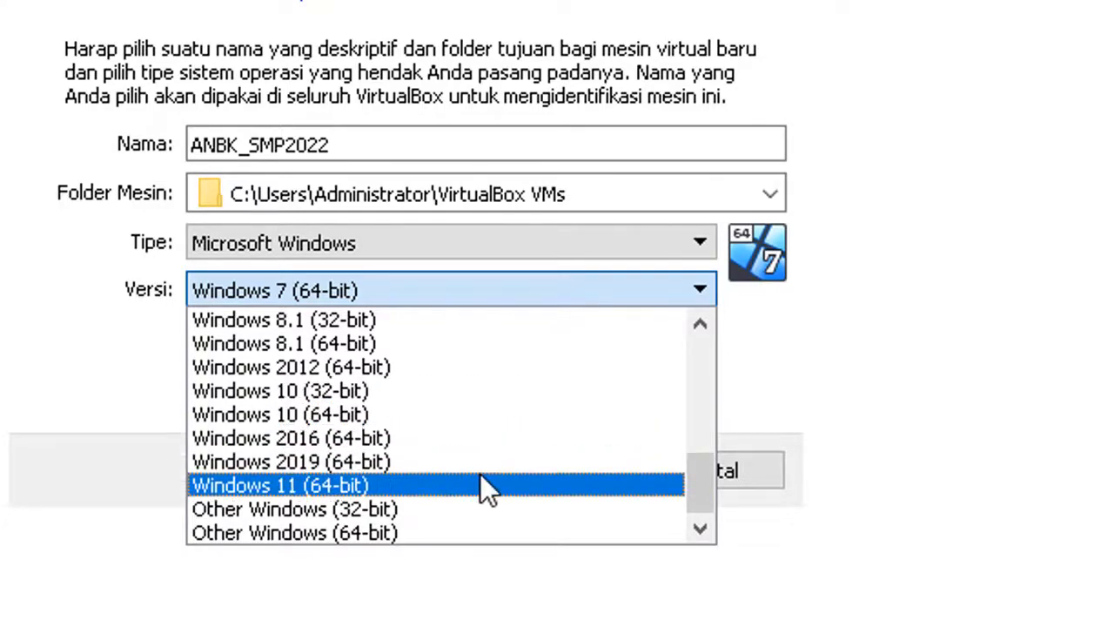
scroll(480, 418, up, 3)
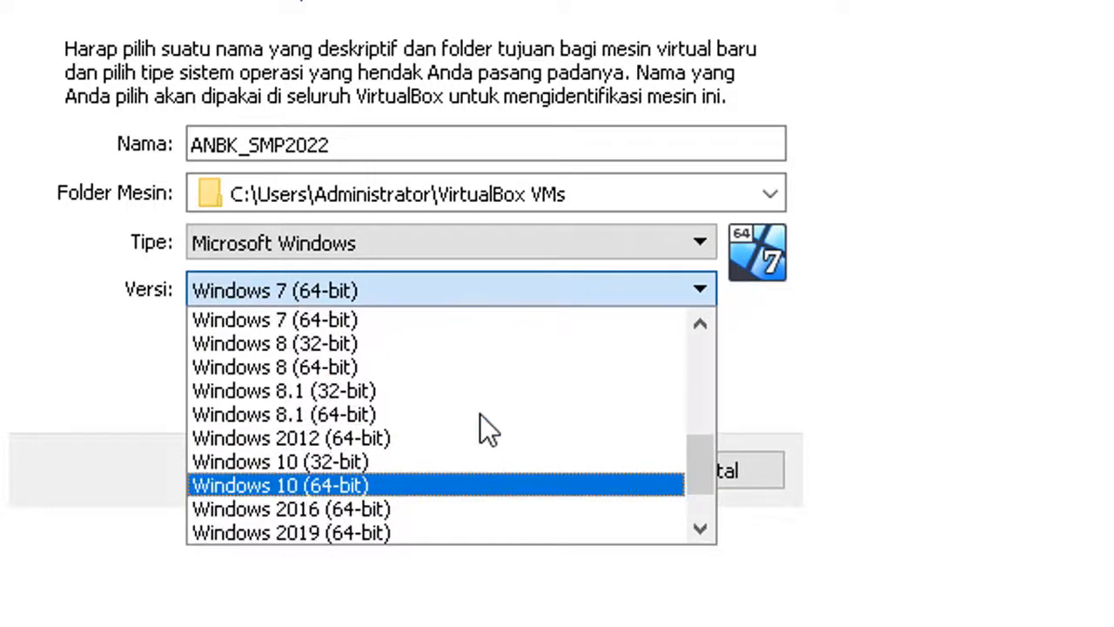
scroll(482, 410, up, 4)
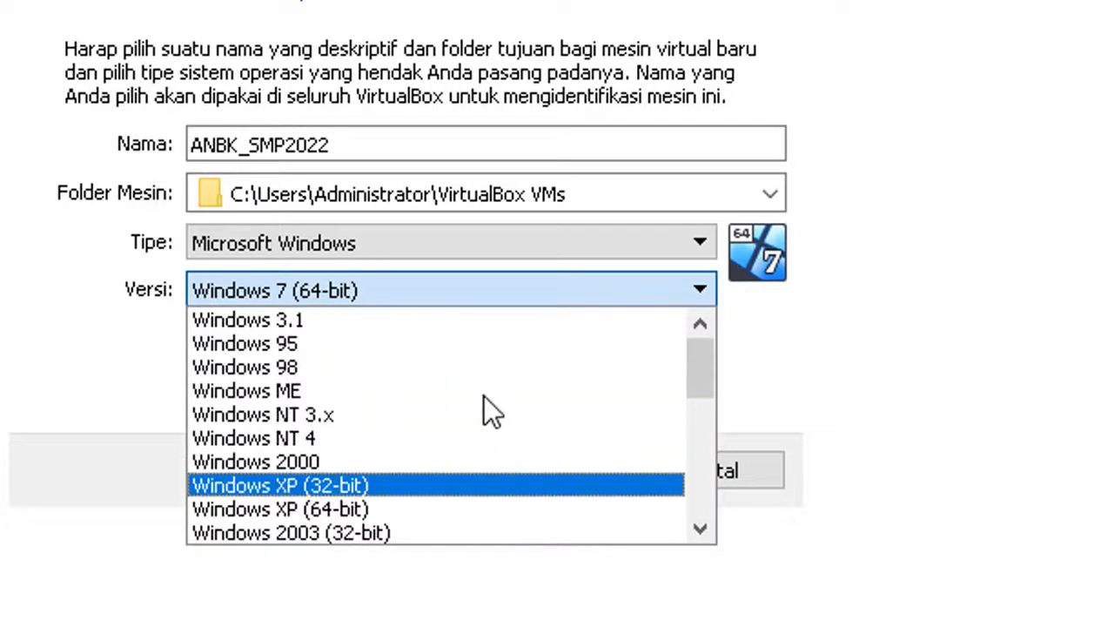
scroll(481, 387, down, 6)
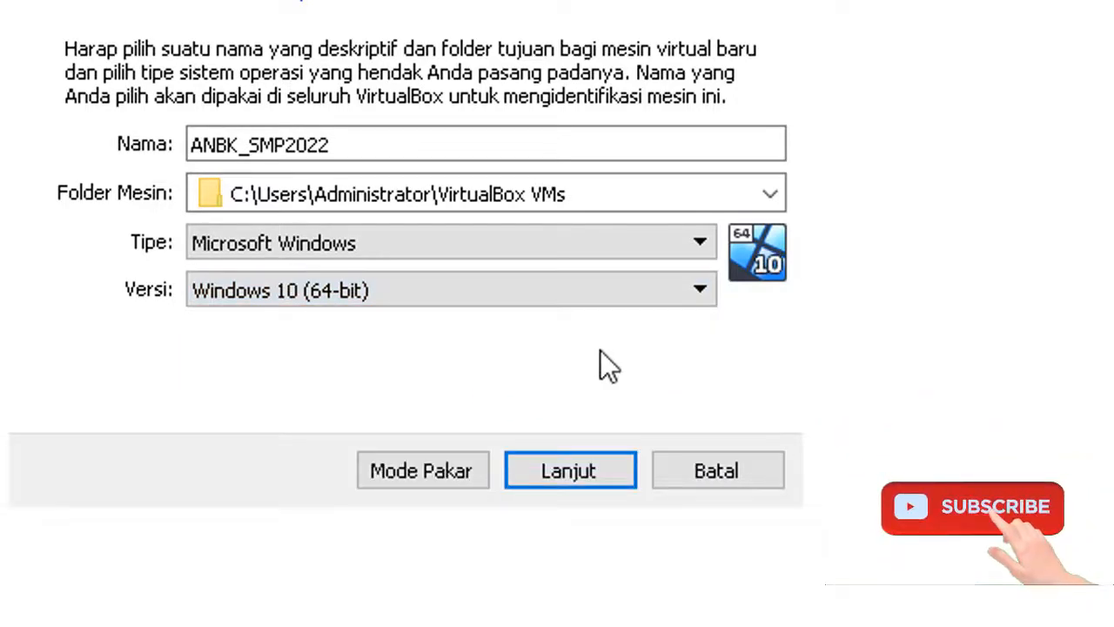
Set the operating system version to Windows 2012 (64-bit) and allocate 4323 MB of memory to the new machine.
click(683, 291)
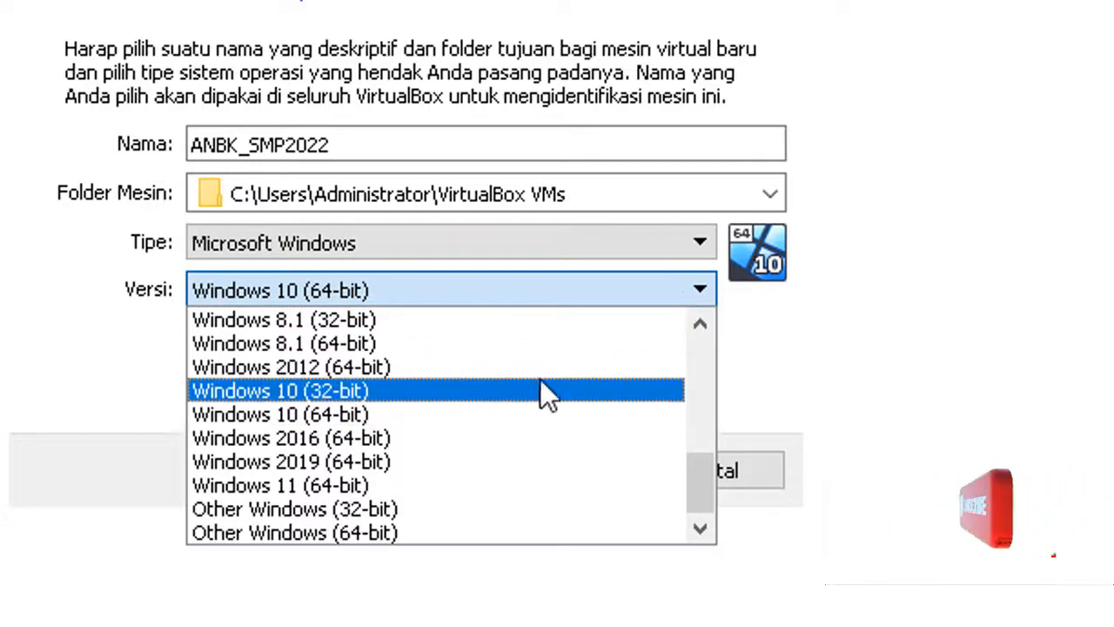
click(540, 373)
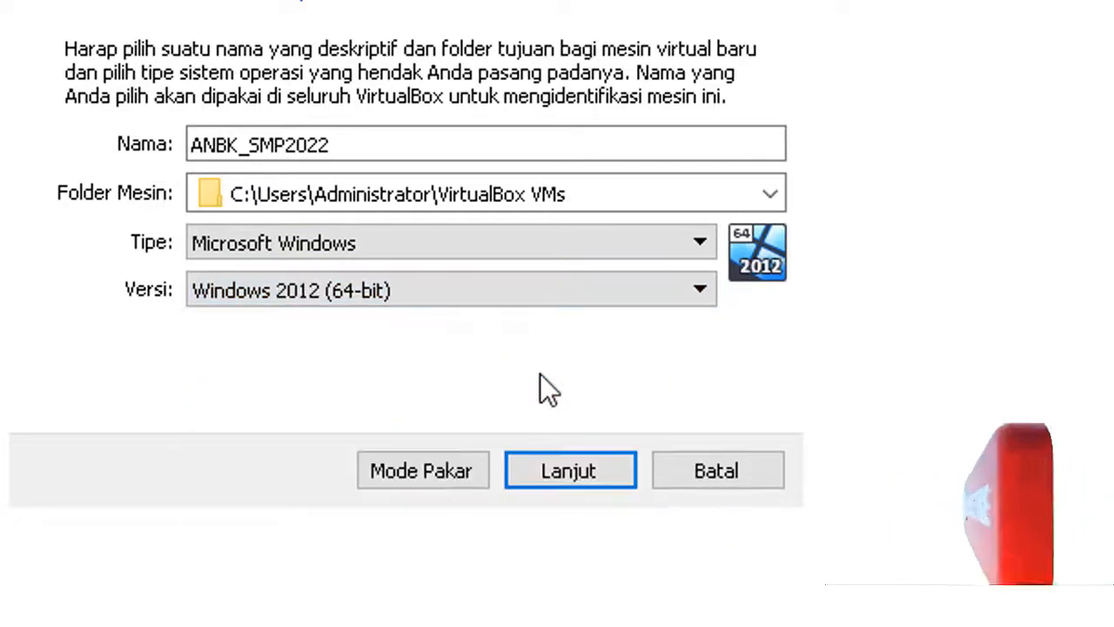
click(570, 471)
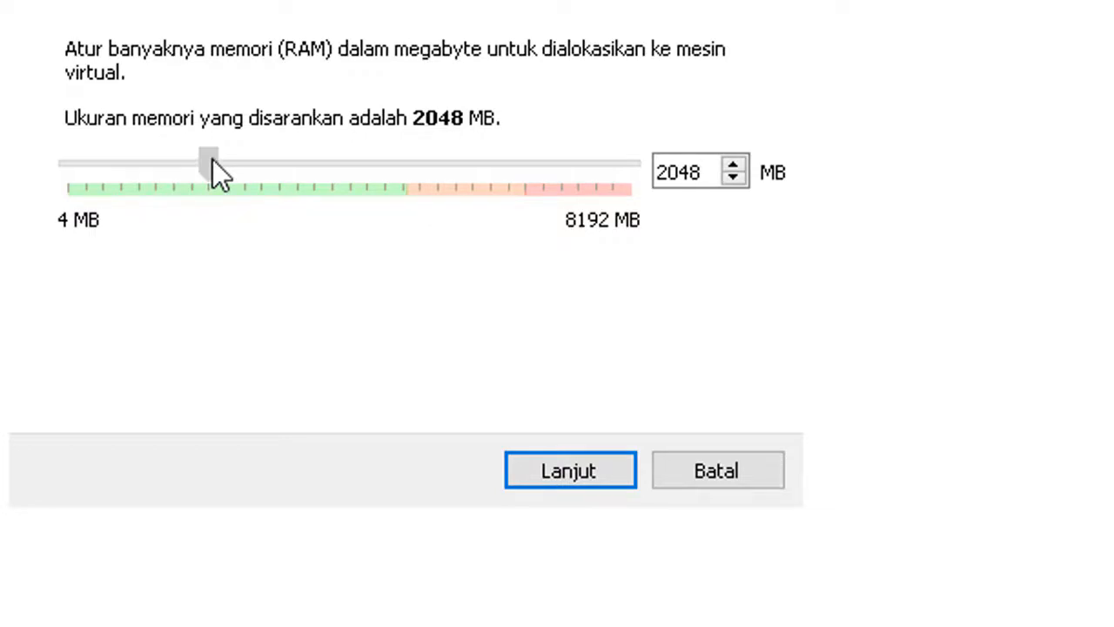
key(F9)
click(589, 476)
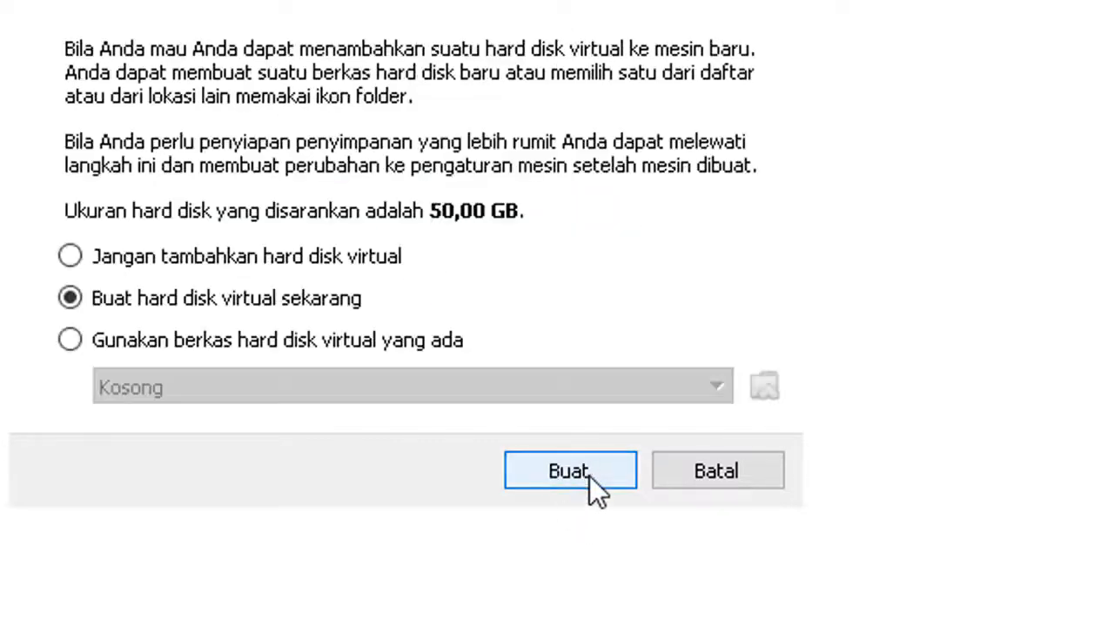
Attach the existing virtual hard disk new_VHD ANBK 2022-07_FRESH-001 from the vhd anbk 2022 folder and create the machine.
click(72, 348)
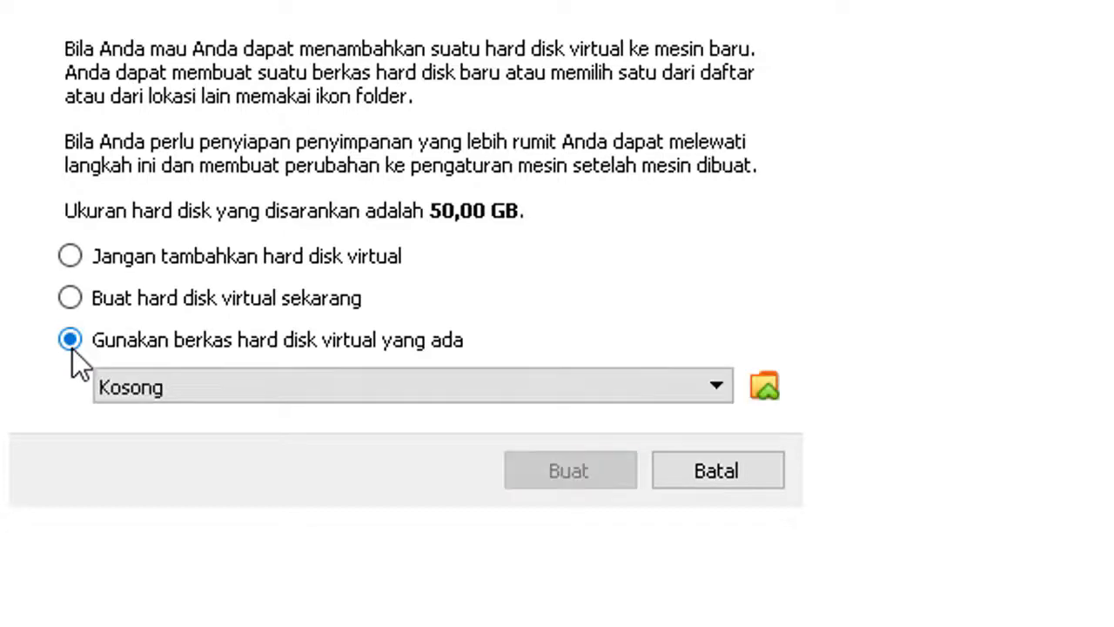
click(712, 387)
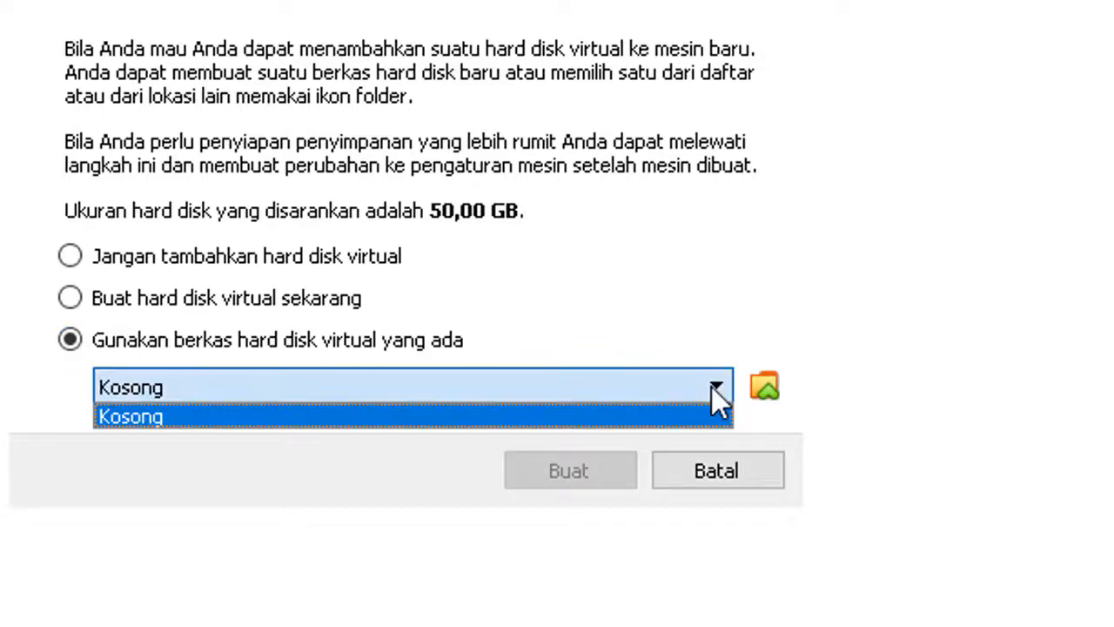
click(765, 387)
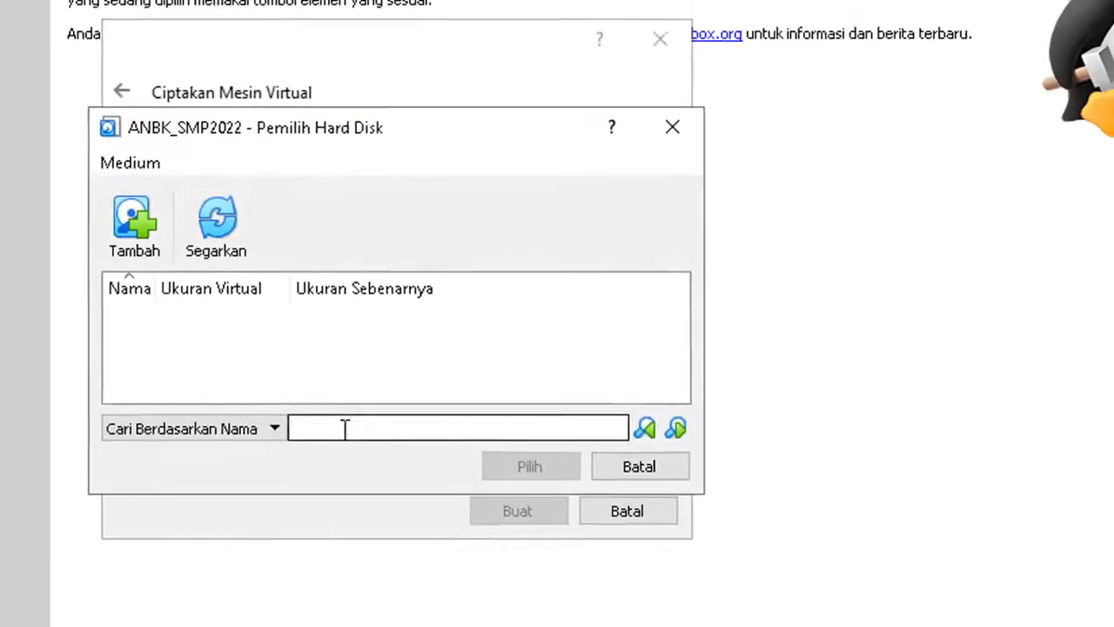
click(72, 113)
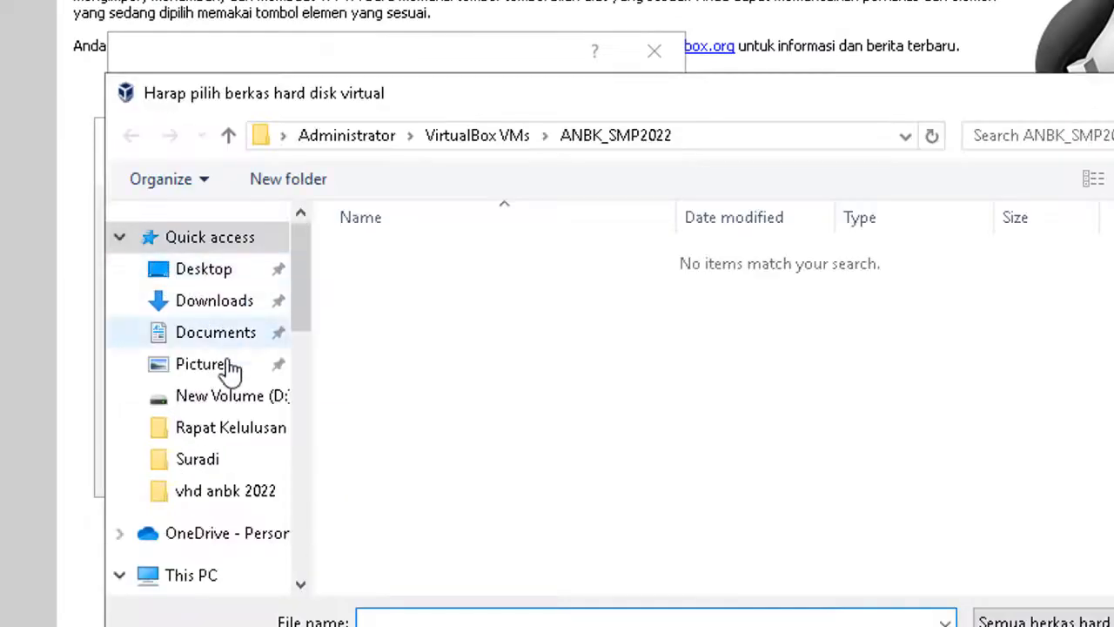
click(237, 493)
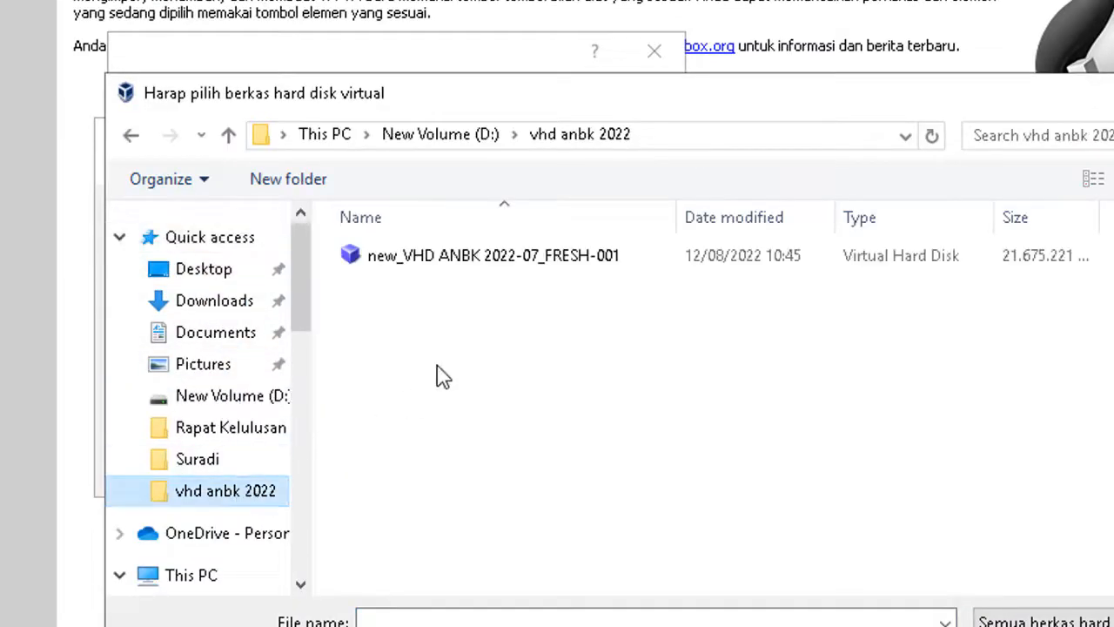
click(478, 261)
click(1027, 625)
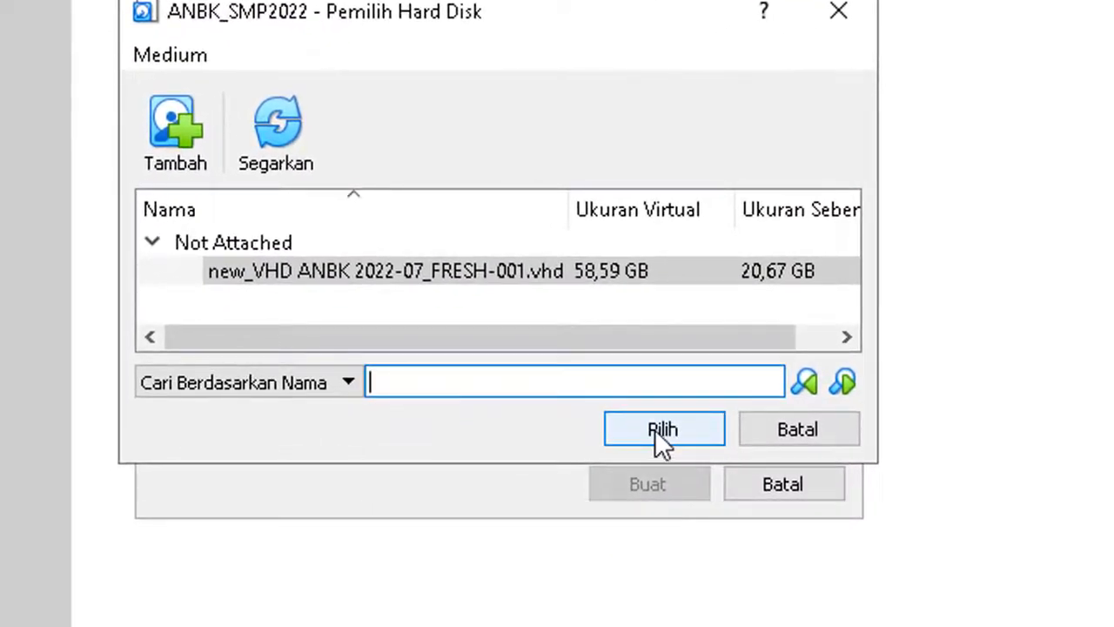
click(662, 429)
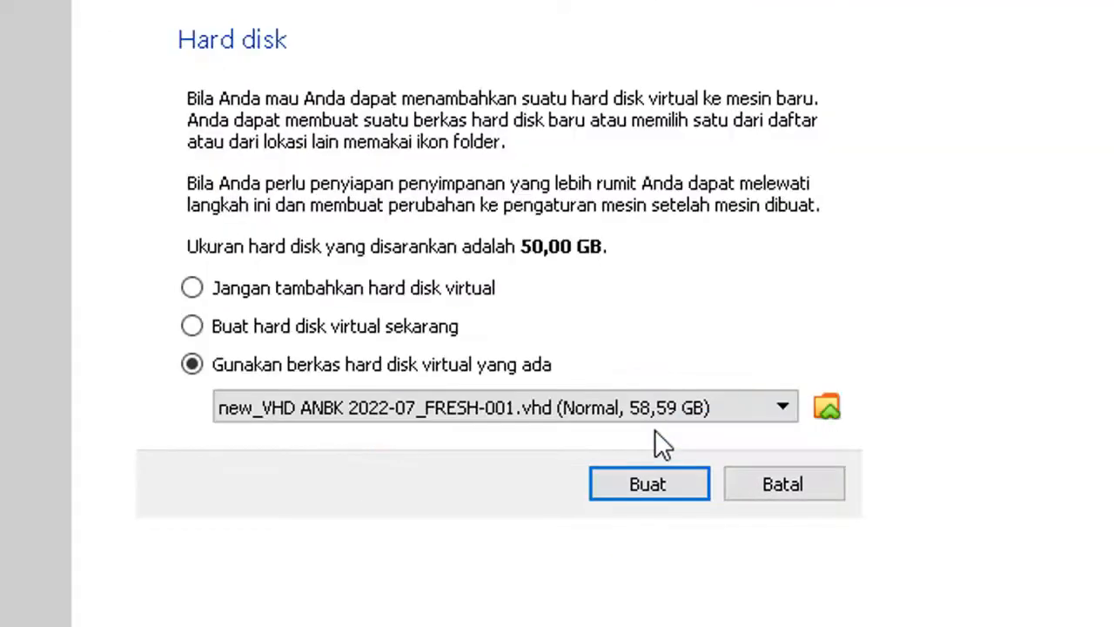
click(645, 487)
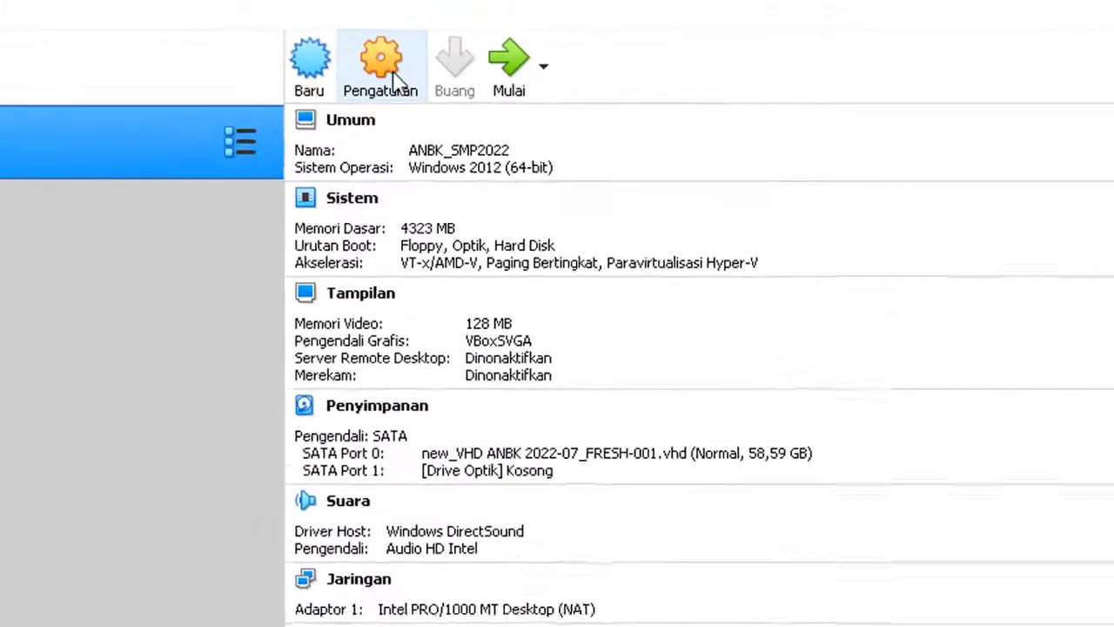
Open the settings of the ANBK_SMP2022 machine and set its processor count to 3 CPUs.
click(392, 77)
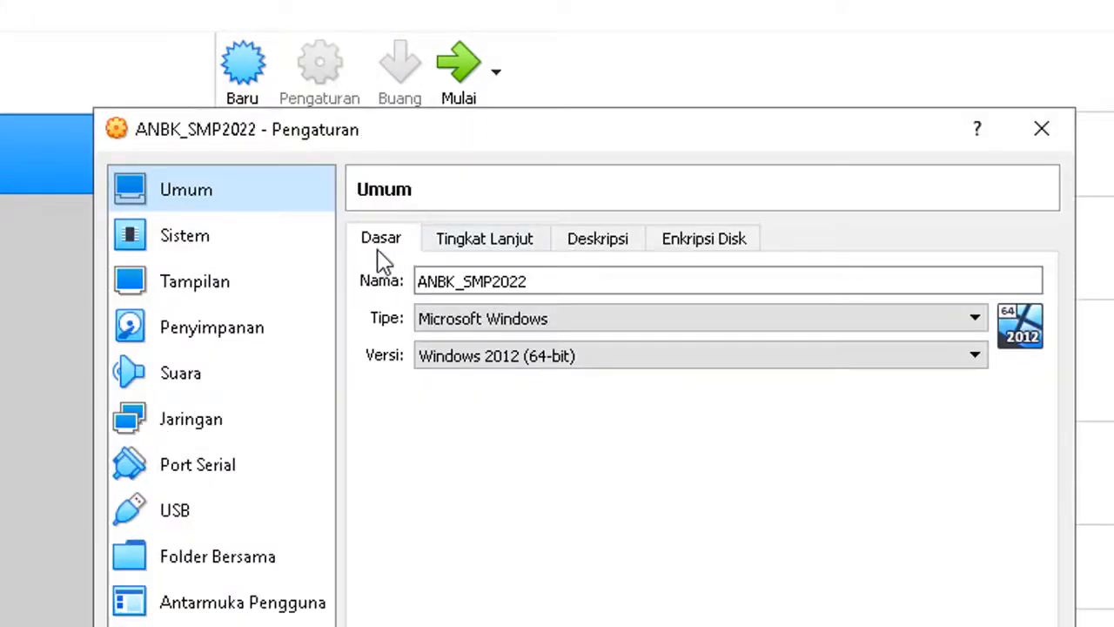
click(478, 254)
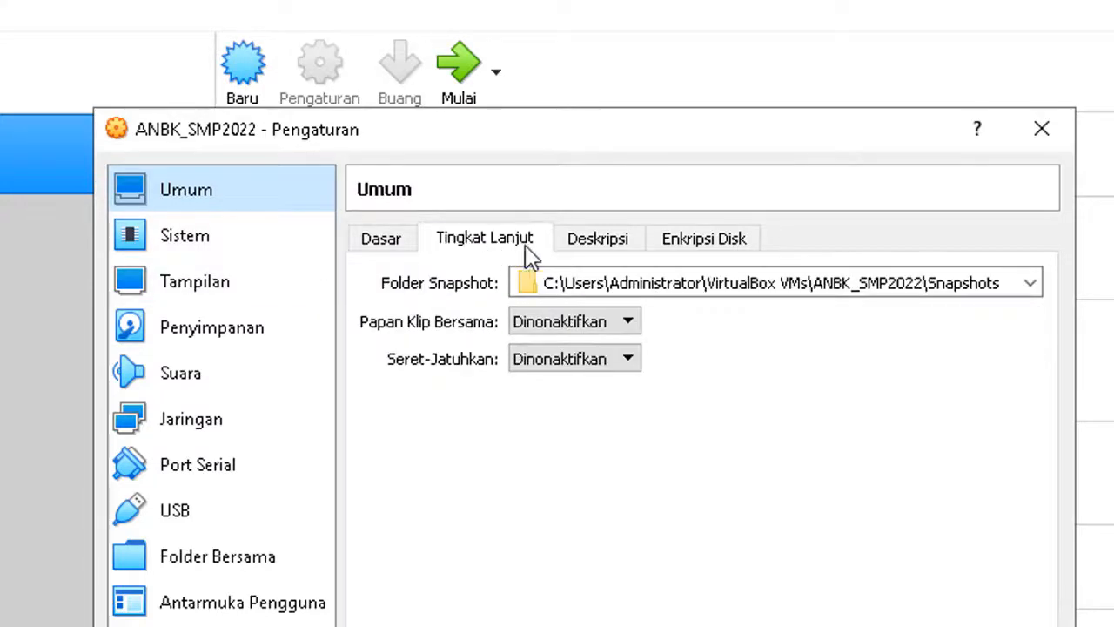
click(597, 249)
click(691, 246)
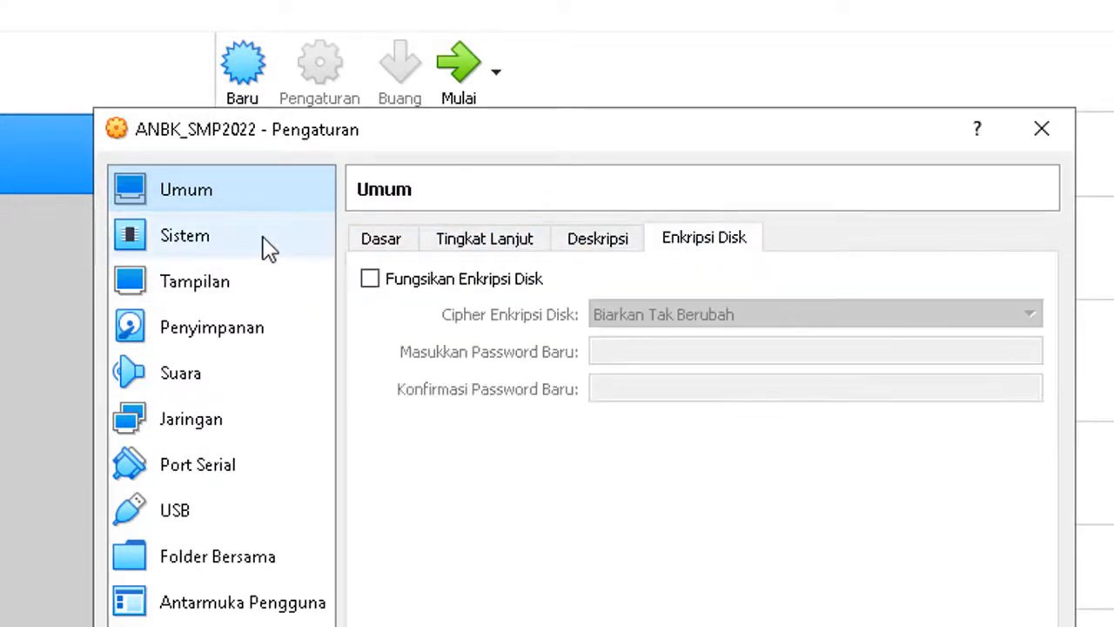
click(266, 246)
click(519, 247)
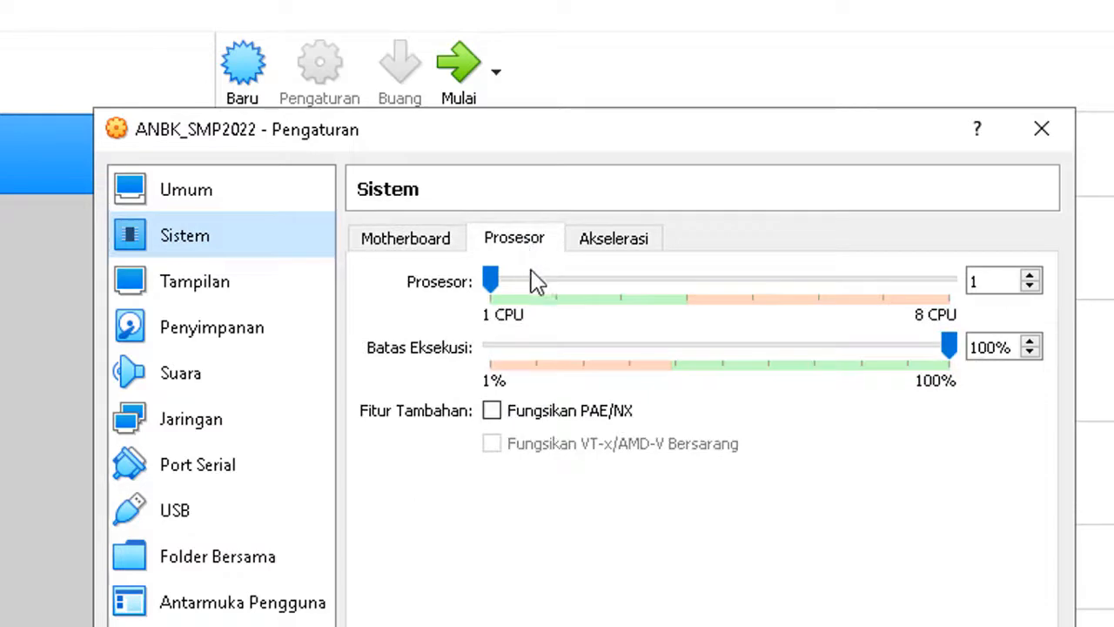
click(616, 287)
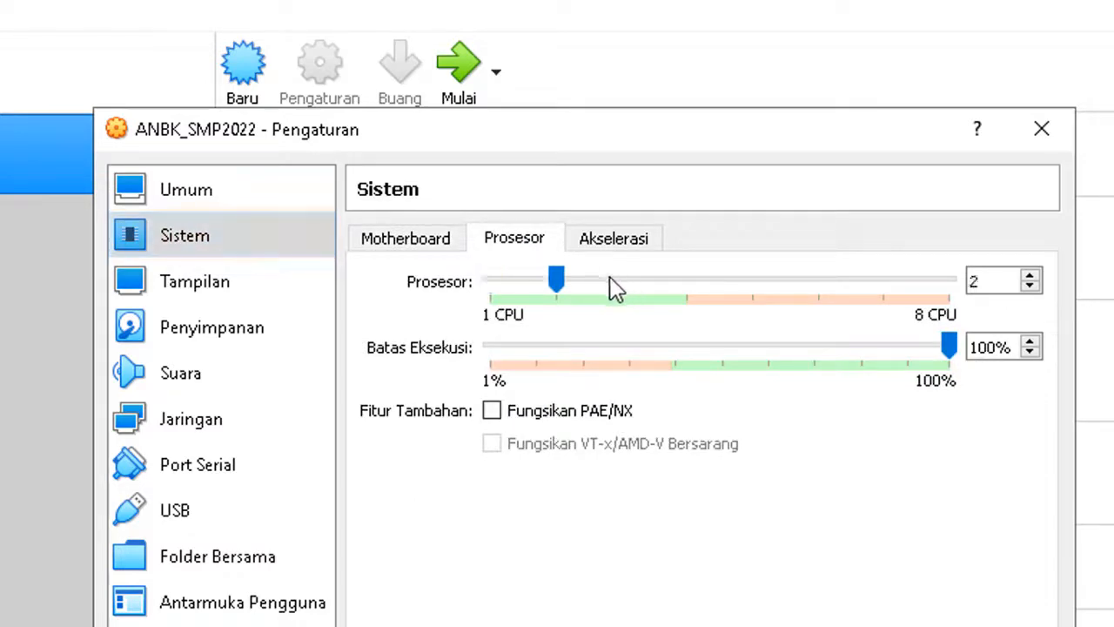
click(609, 283)
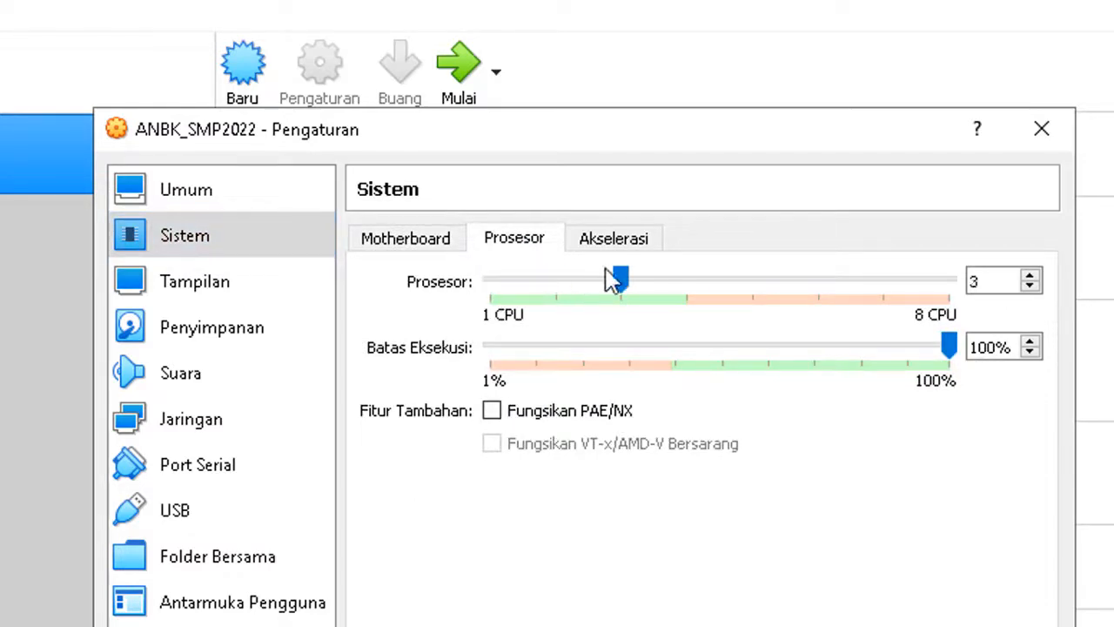
Set the machine's processor count to 2 CPUs and save the settings.
click(545, 279)
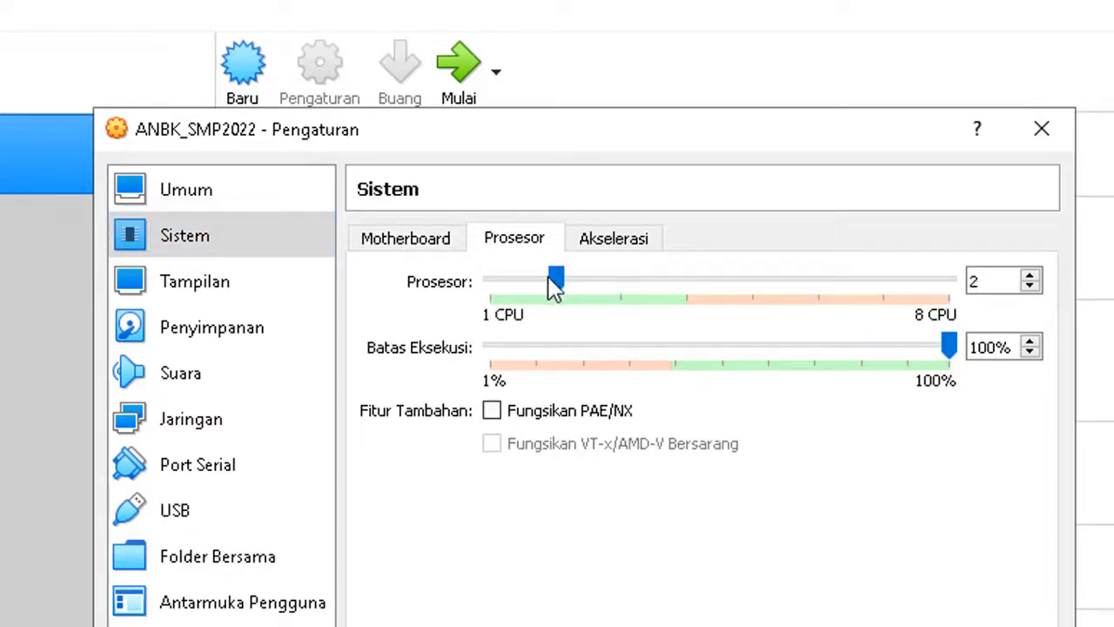
click(629, 287)
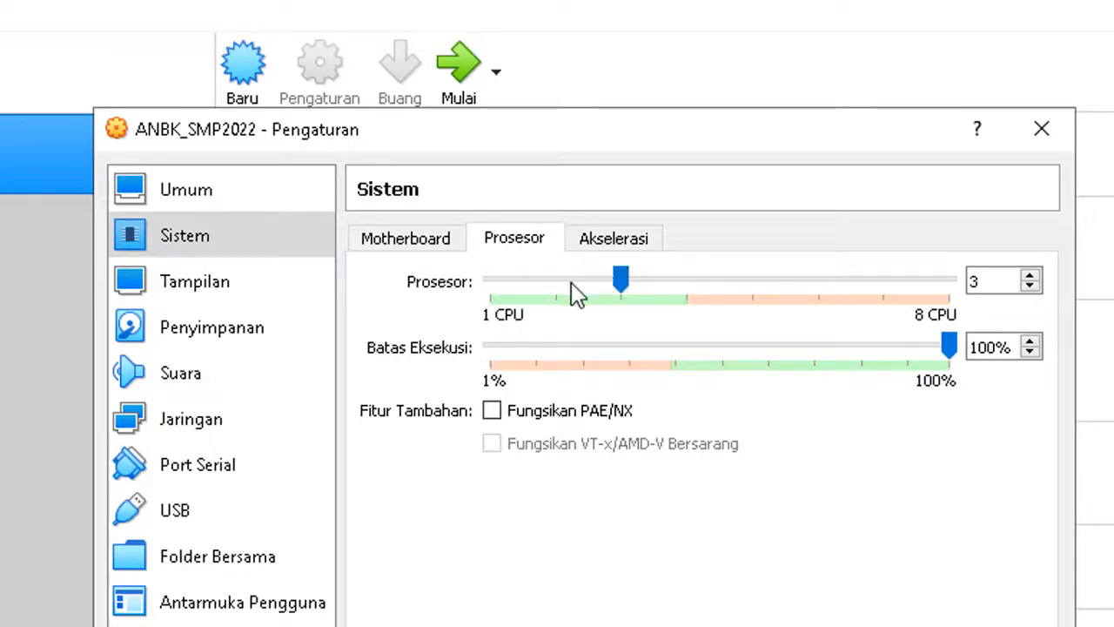
click(597, 248)
click(525, 250)
click(545, 281)
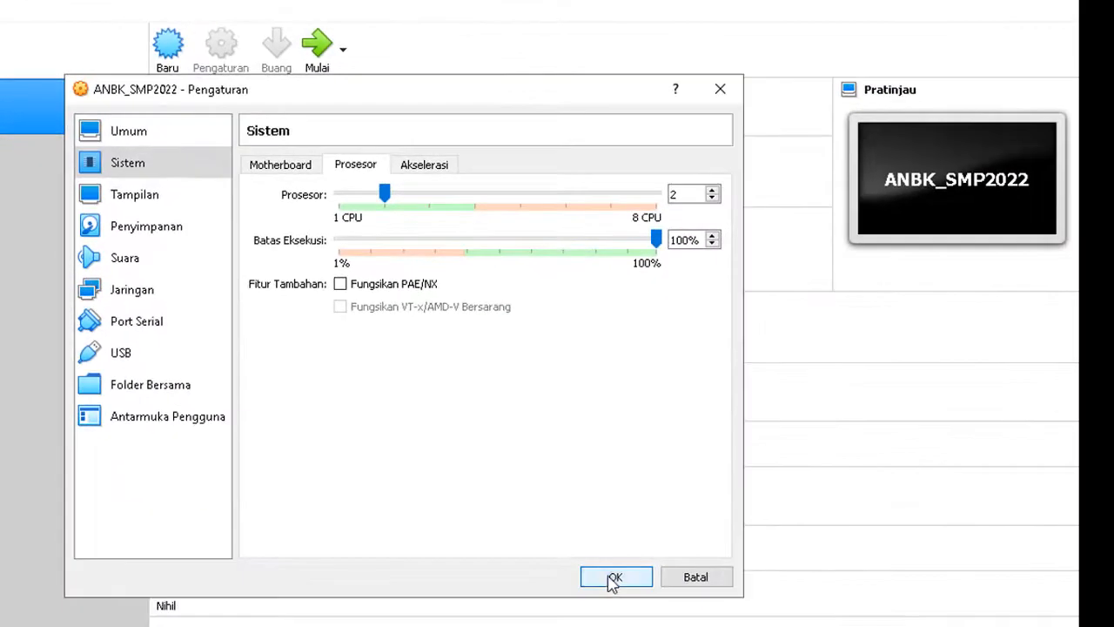
click(615, 578)
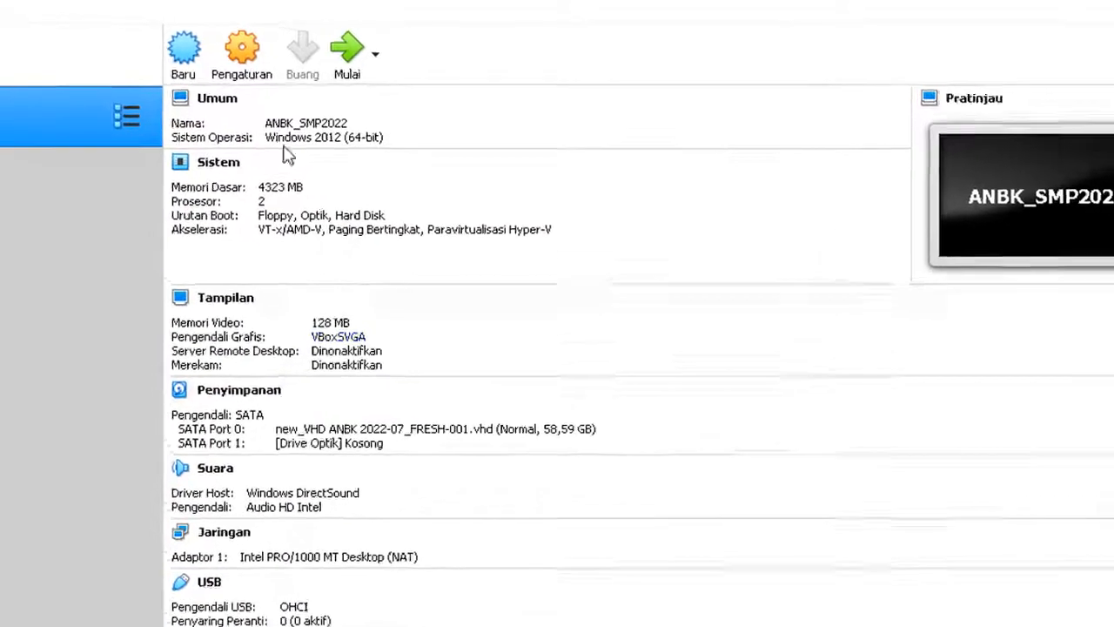
Reopen the ANBK_SMP2022 settings and attach network Adaptor 1 to a bridged adapter (Adaptor Ter-bridge).
click(249, 77)
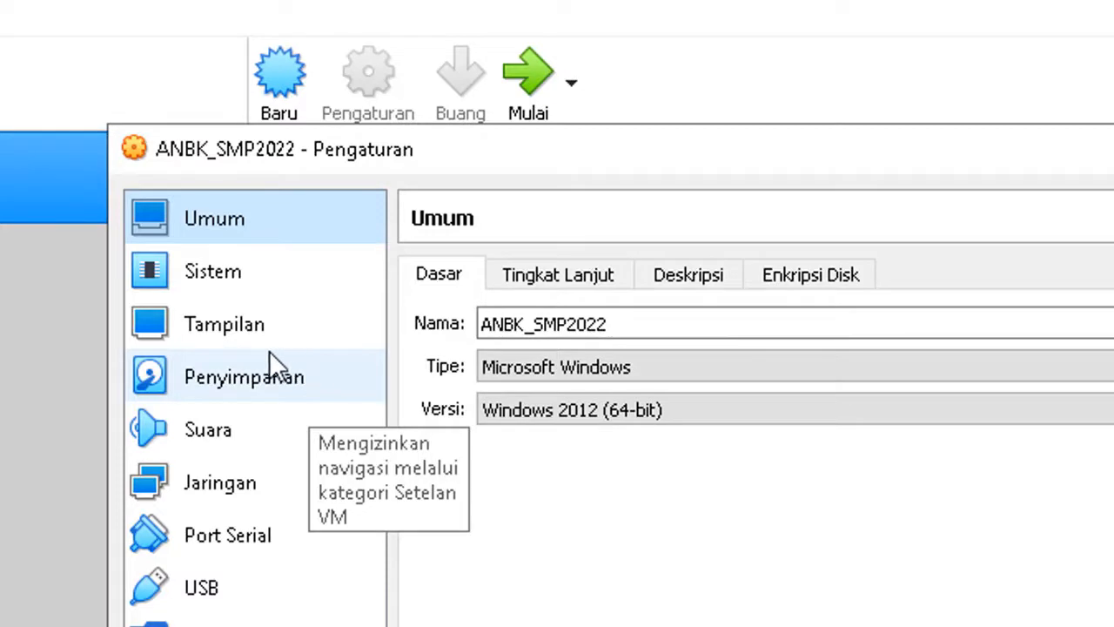
click(257, 377)
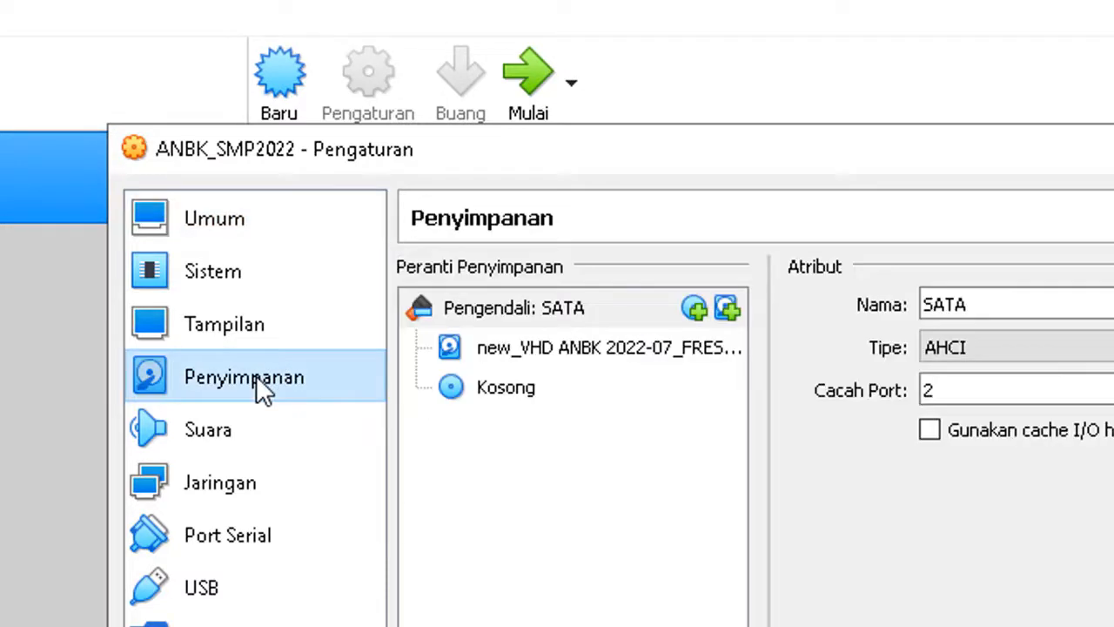
click(244, 418)
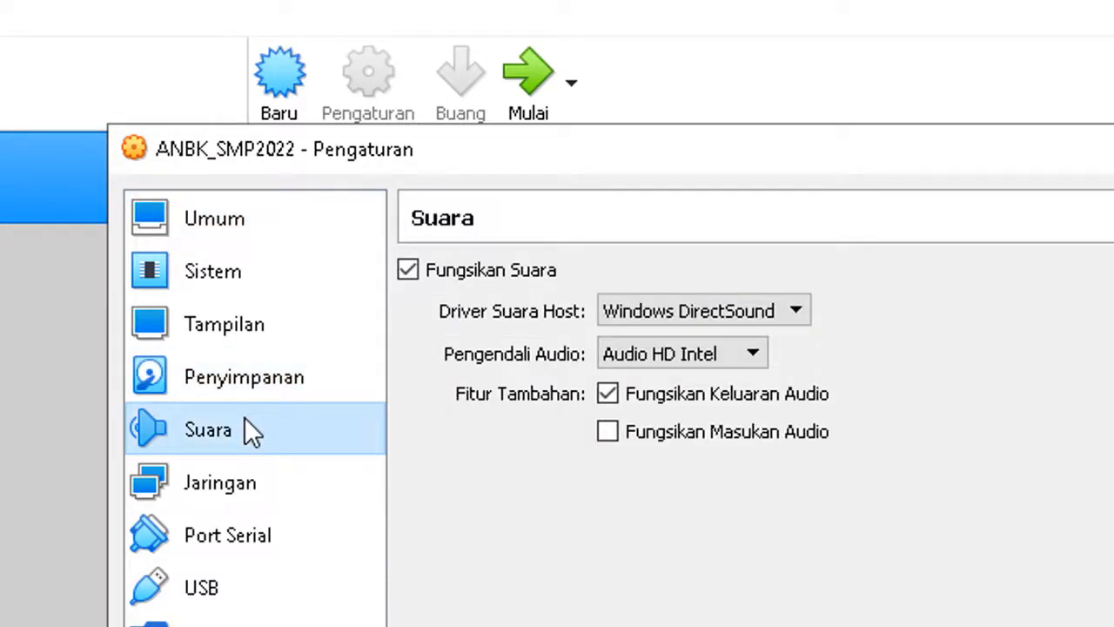
click(269, 498)
click(644, 362)
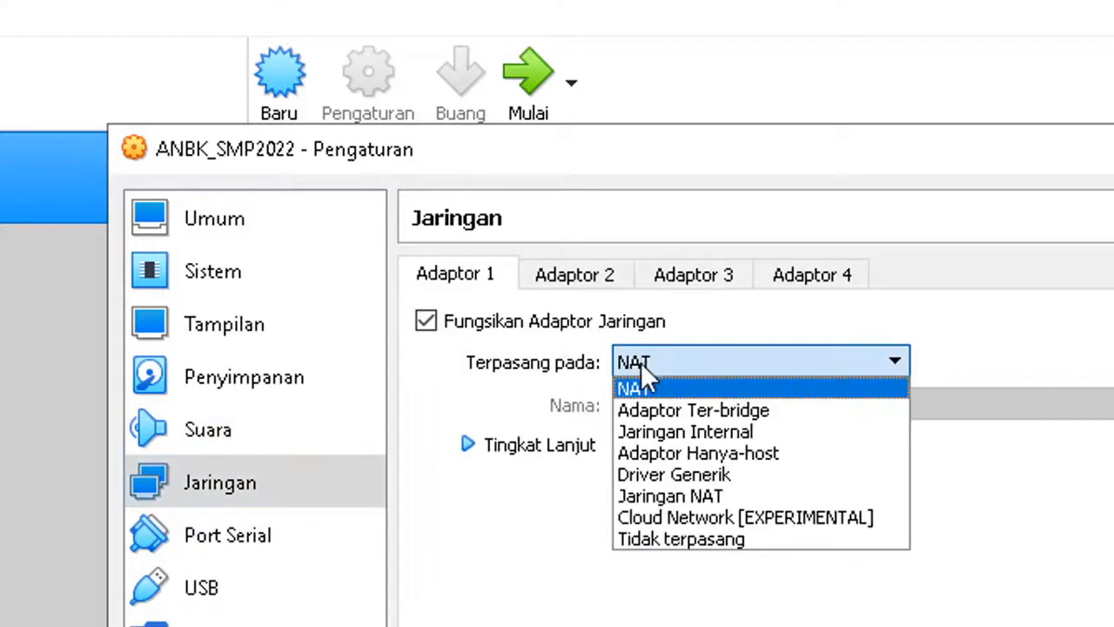
click(677, 413)
click(679, 412)
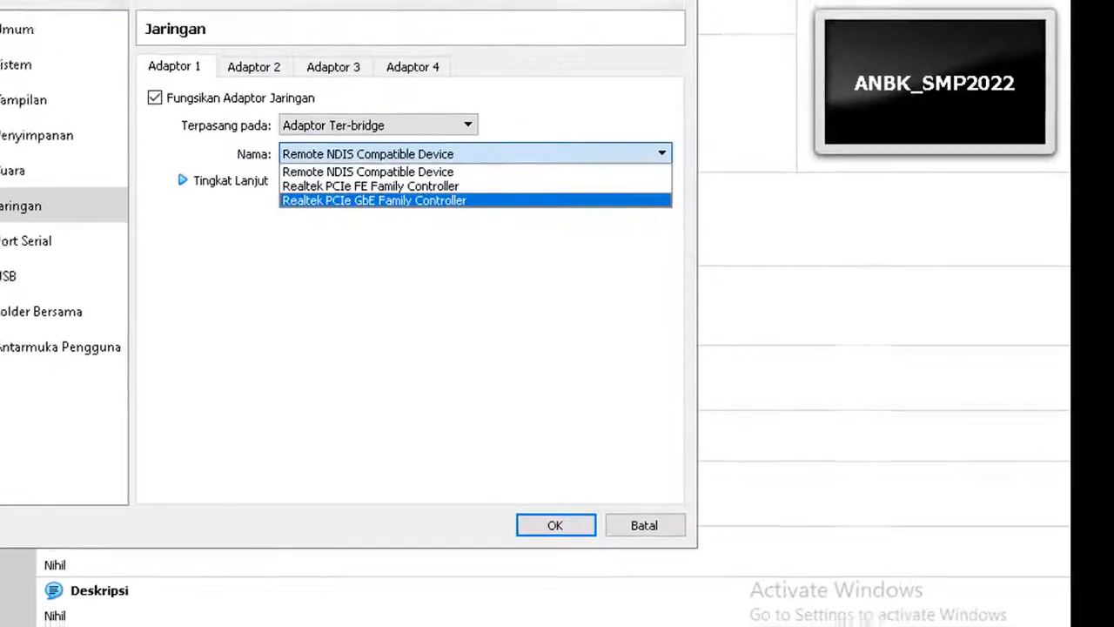
Switch to the Windows Network & Internet settings and examine the host's network connections.
click(860, 612)
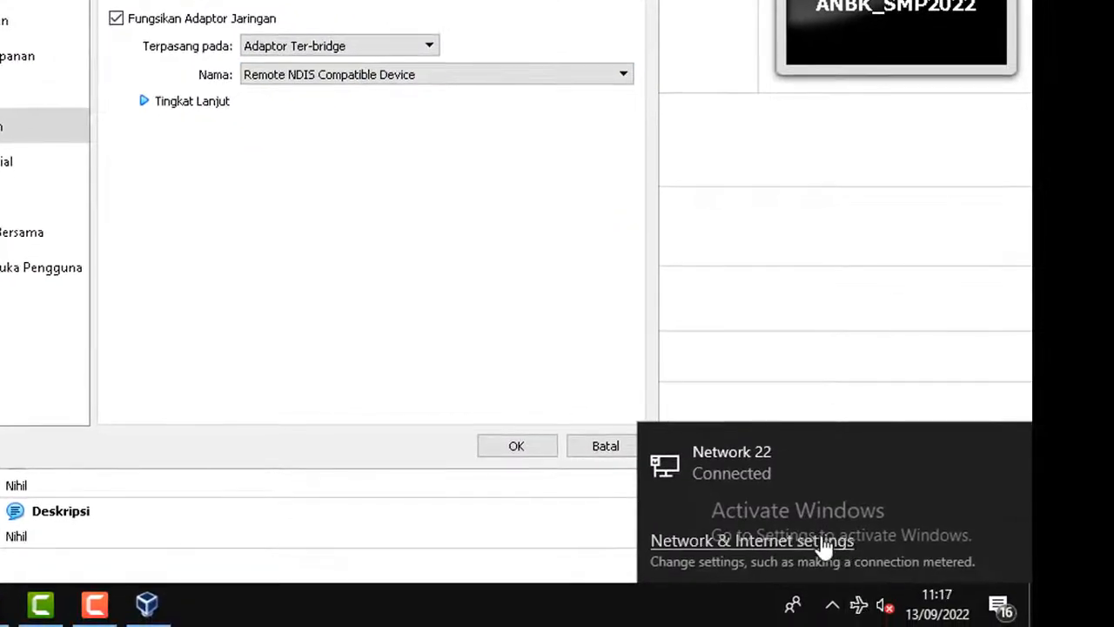
click(823, 543)
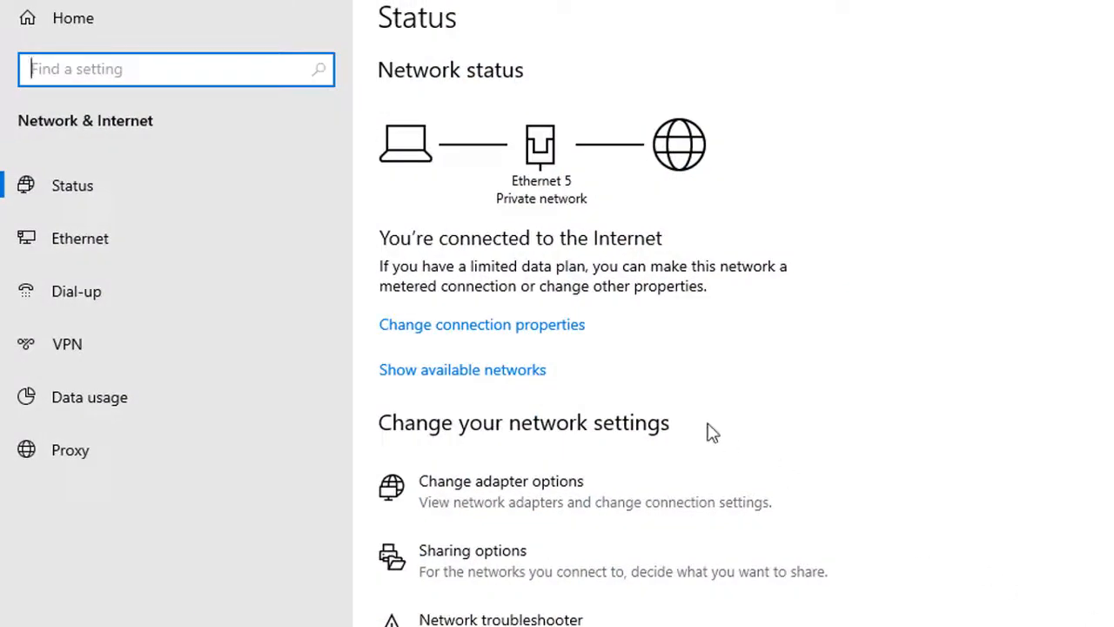
click(210, 220)
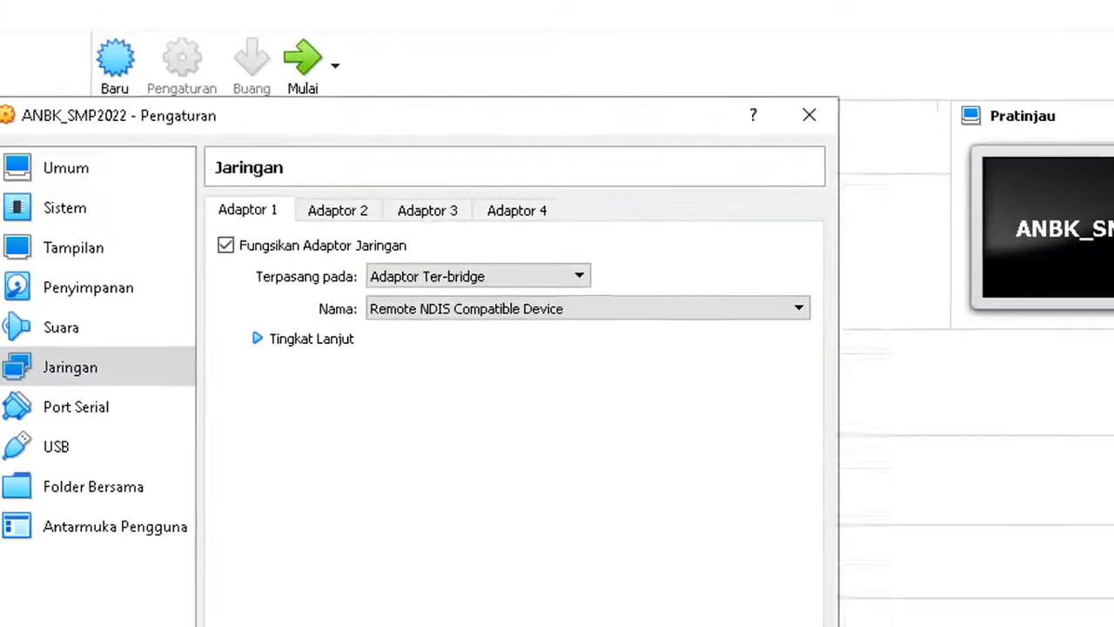
Back in the VirtualBox settings, set Adaptor 1's bridged interface to Realtek PCIe GbE Family Controller.
click(534, 372)
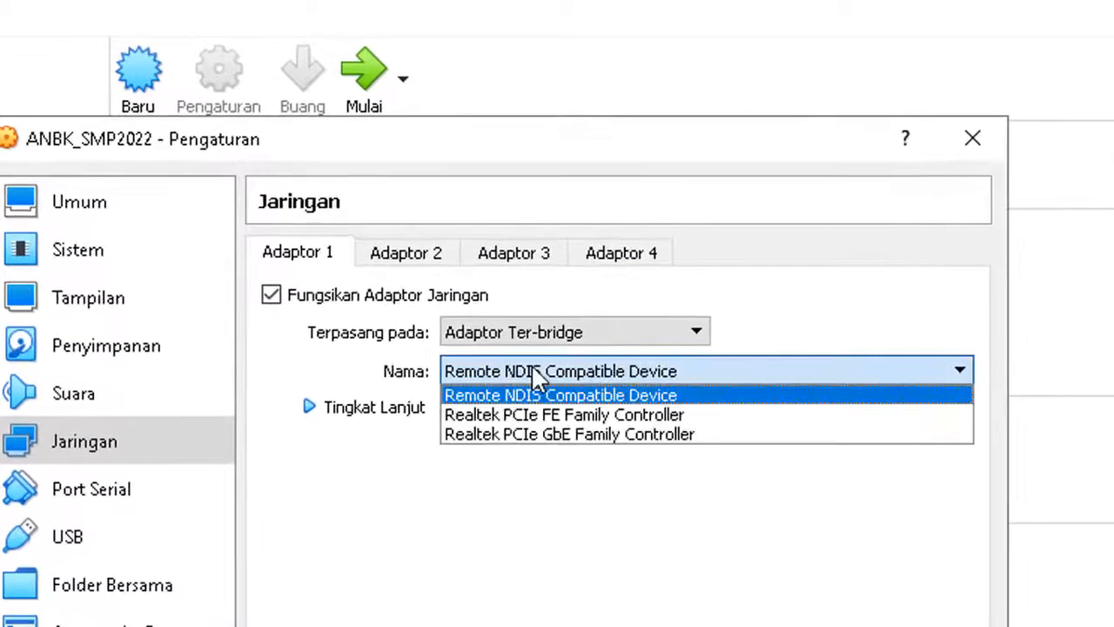
click(548, 419)
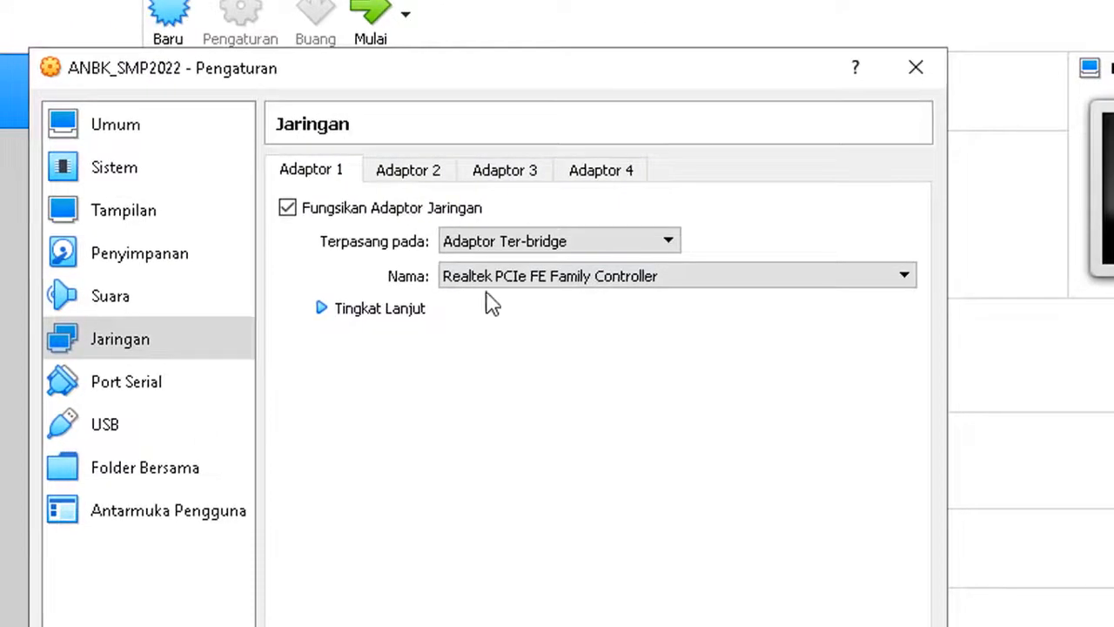
click(507, 275)
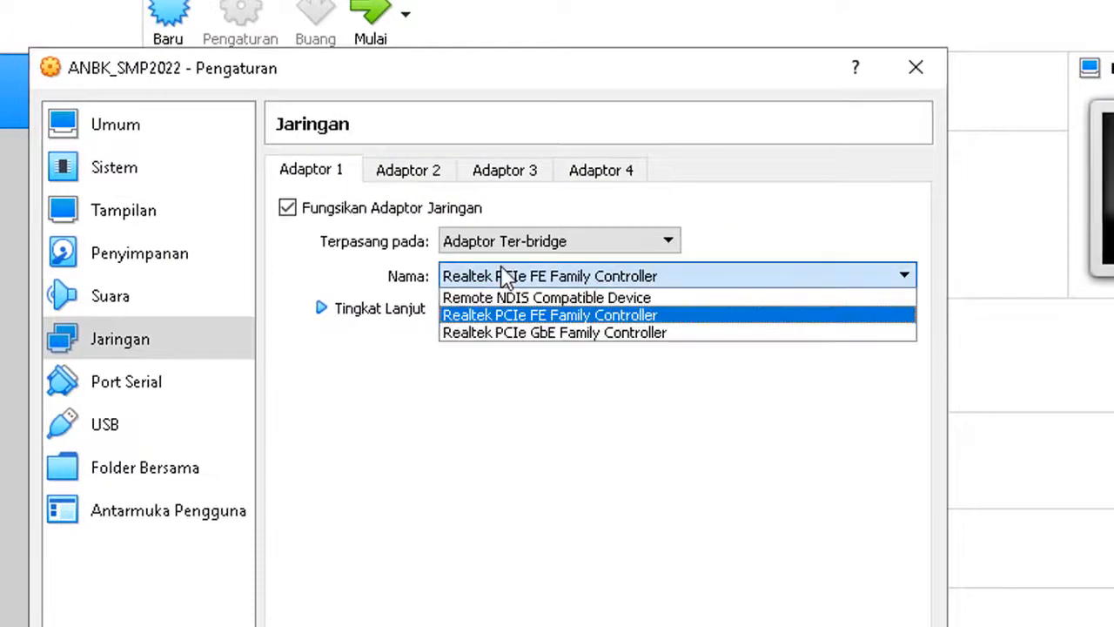
click(509, 333)
Enable network Adaptor 2, attach it to NAT, and save the machine's settings.
click(438, 172)
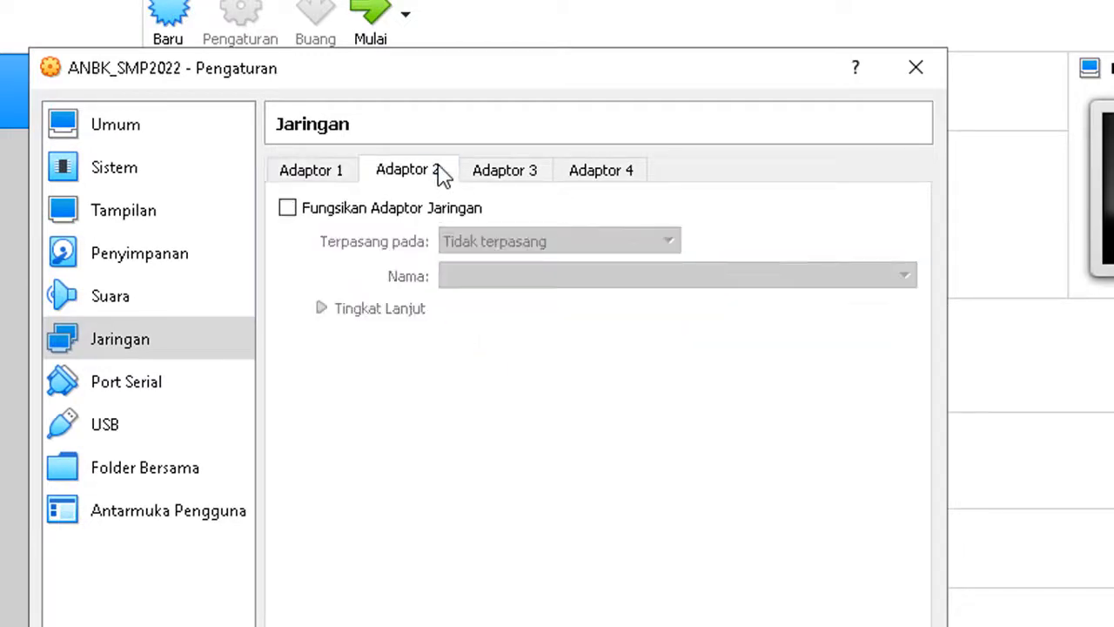
click(313, 212)
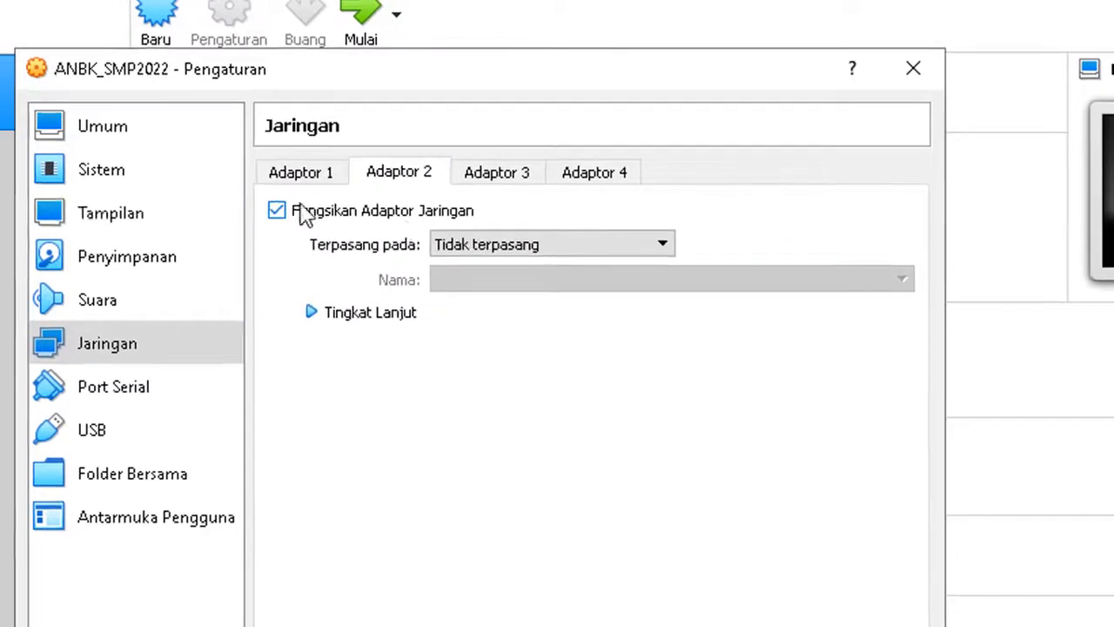
click(491, 244)
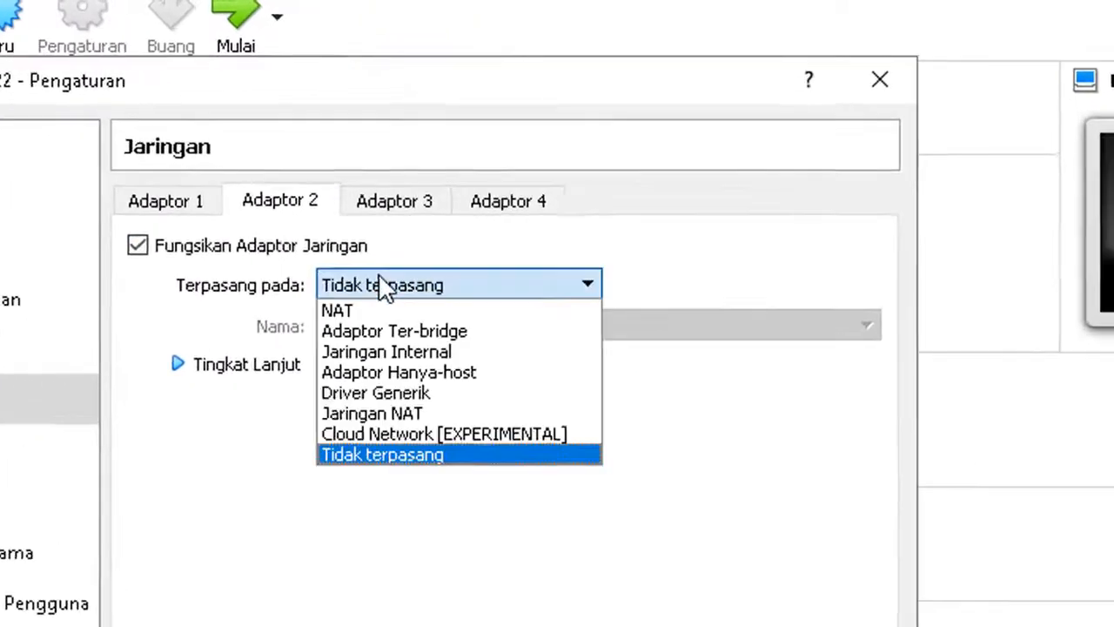
click(472, 267)
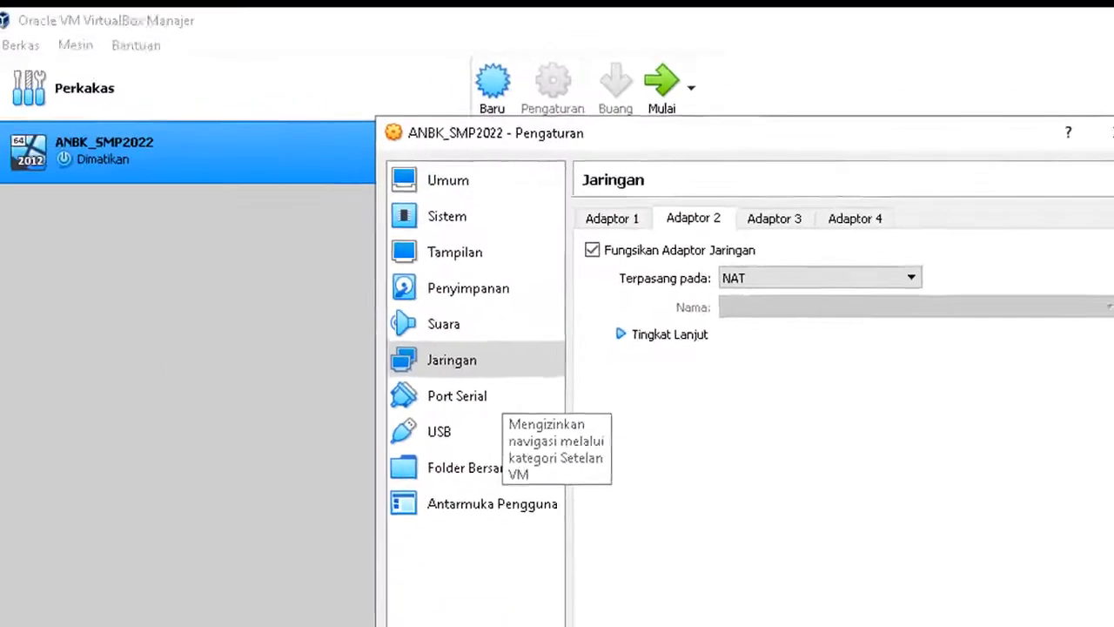
click(928, 619)
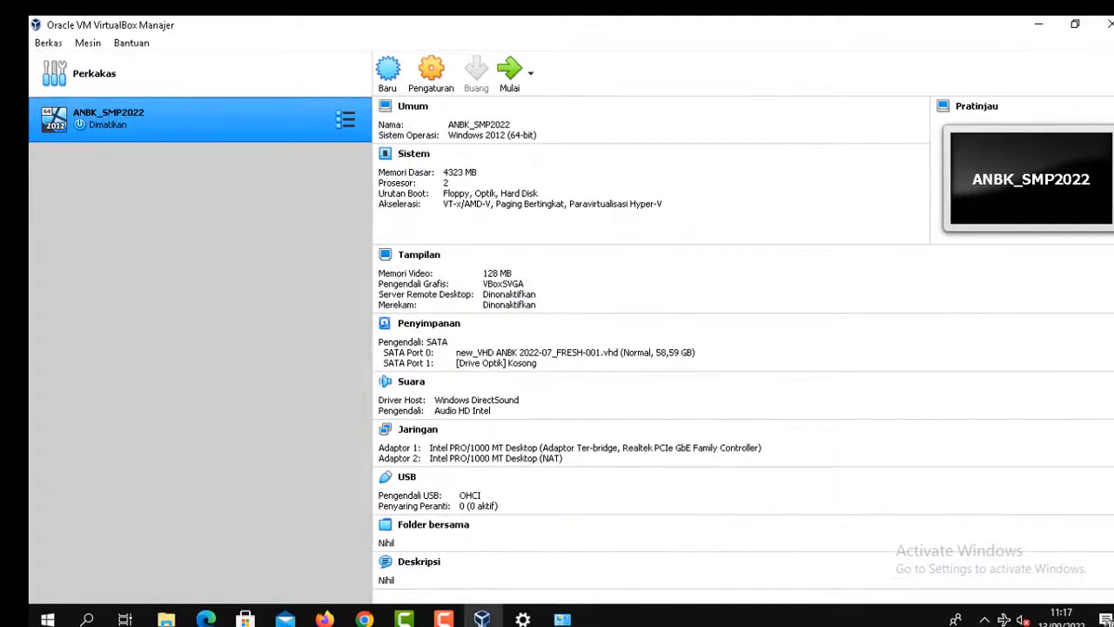
mouse_move(444, 619)
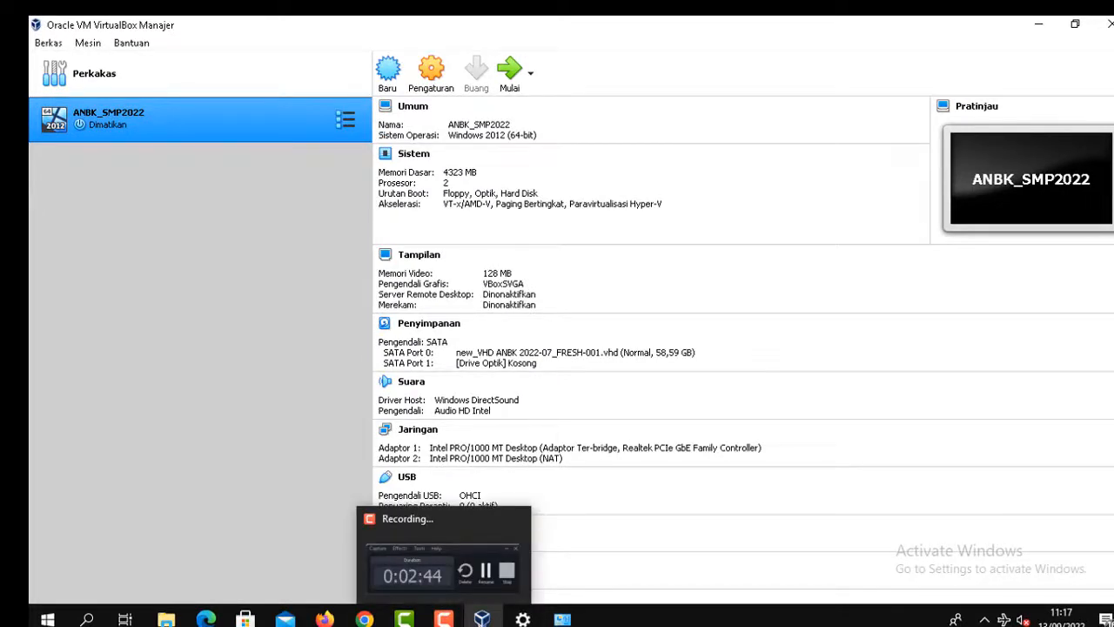